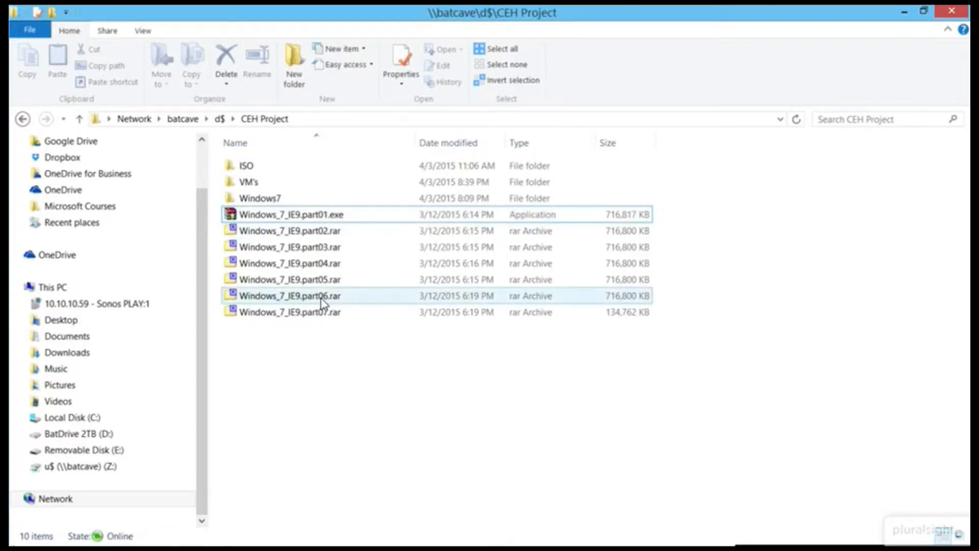
Open the Windows7 folder to show Windows 7.vhd and its .vmc file, then minimize Explorer.
double_click(329, 198)
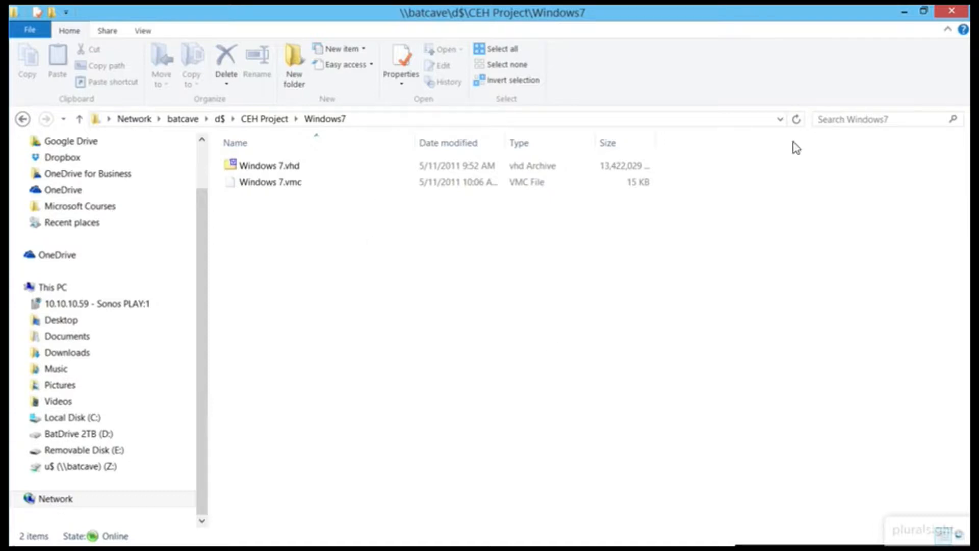
click(904, 17)
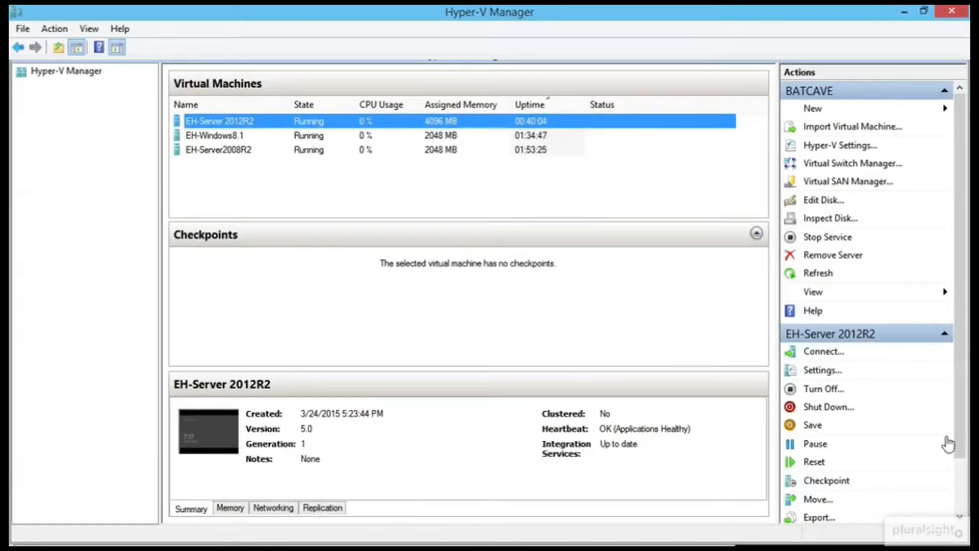
Start a New Virtual Machine wizard and name the VM EH-Windows7.
click(805, 111)
click(873, 110)
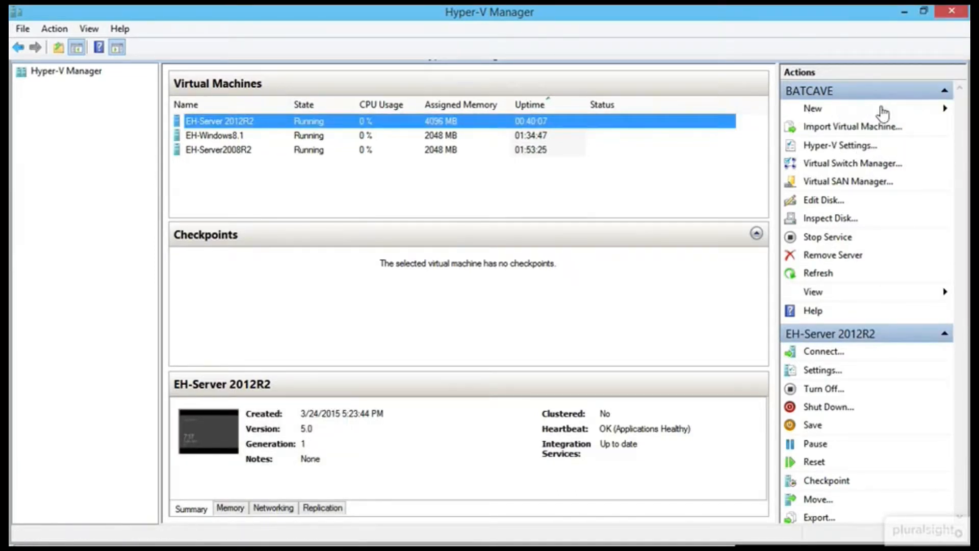
click(591, 448)
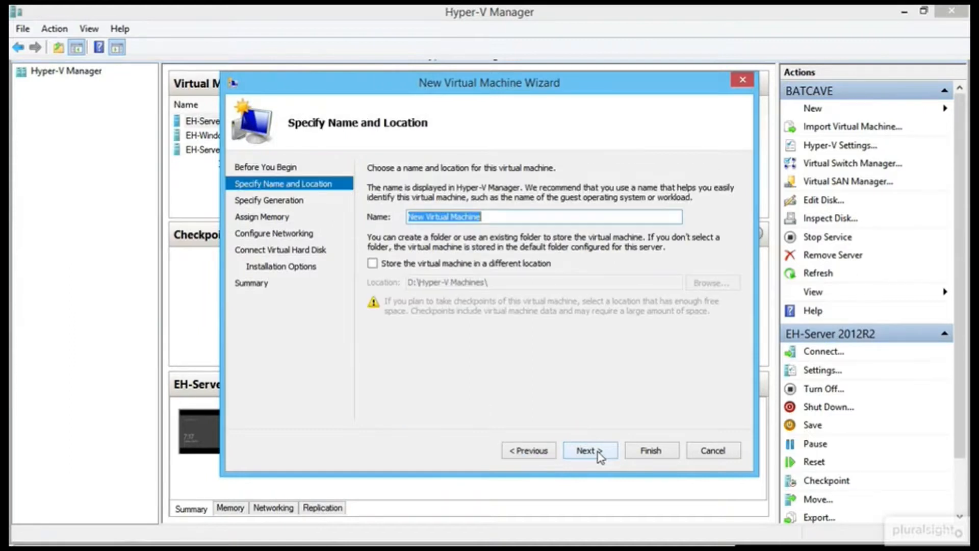
text(Window)
key(BackSpace)
key(BackSpace)
key(BackSpace)
key(BackSpace)
key(BackSpace)
key(BackSpace)
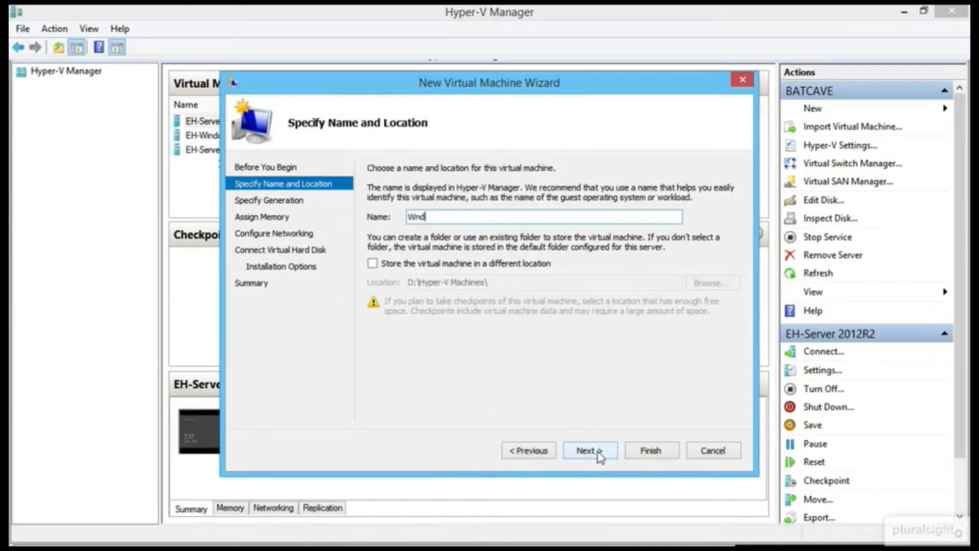
text(EH-Windows7)
Store the VM in a different location, D:\ceh project\vm's\.
click(474, 264)
click(712, 283)
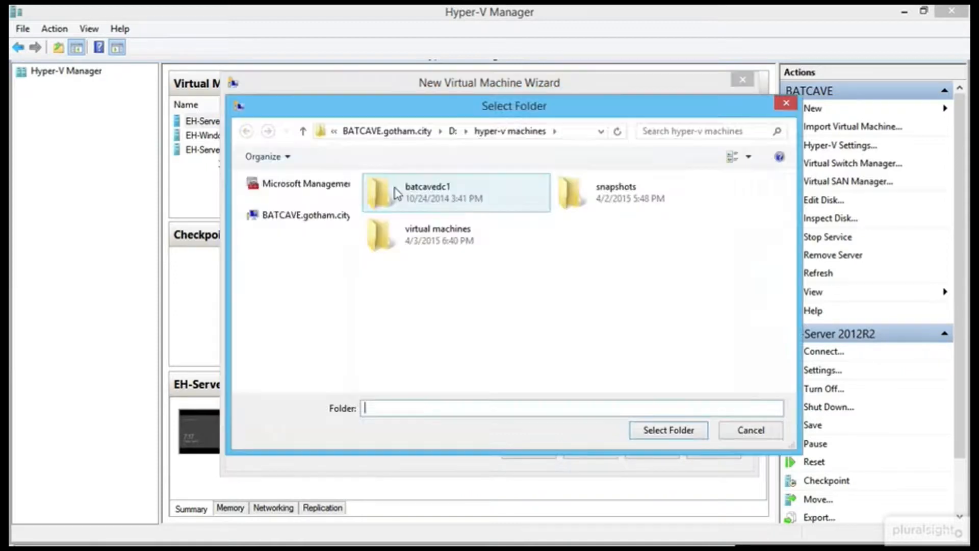
click(452, 131)
double_click(430, 193)
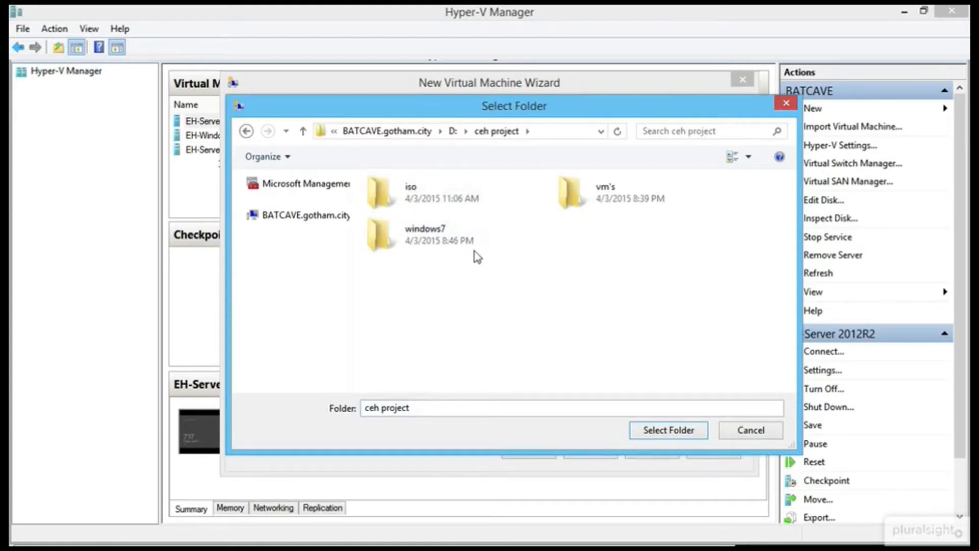
double_click(611, 201)
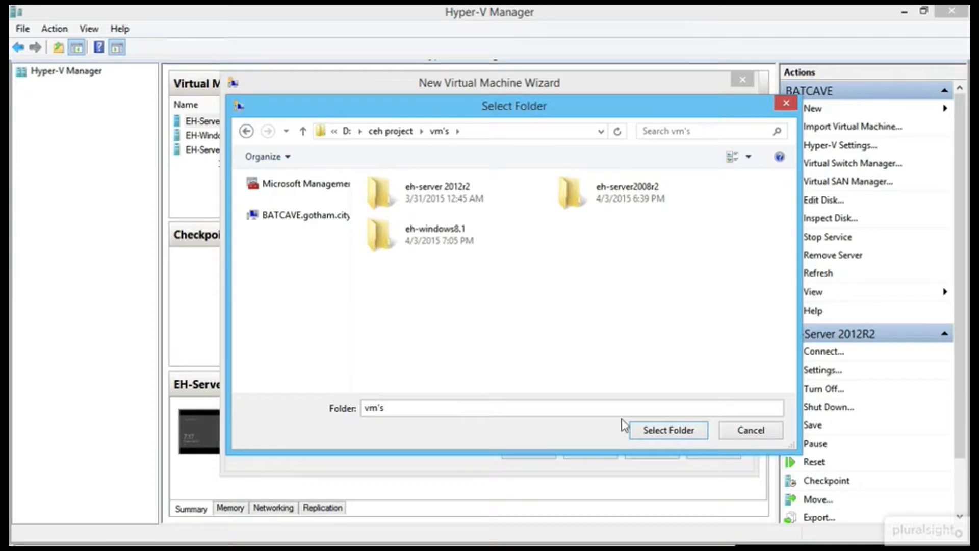
click(668, 431)
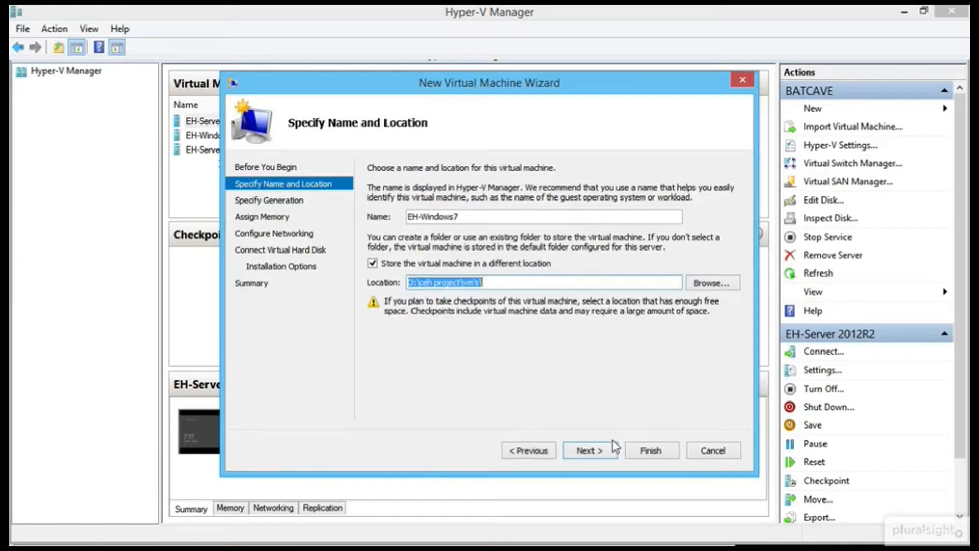
click(604, 454)
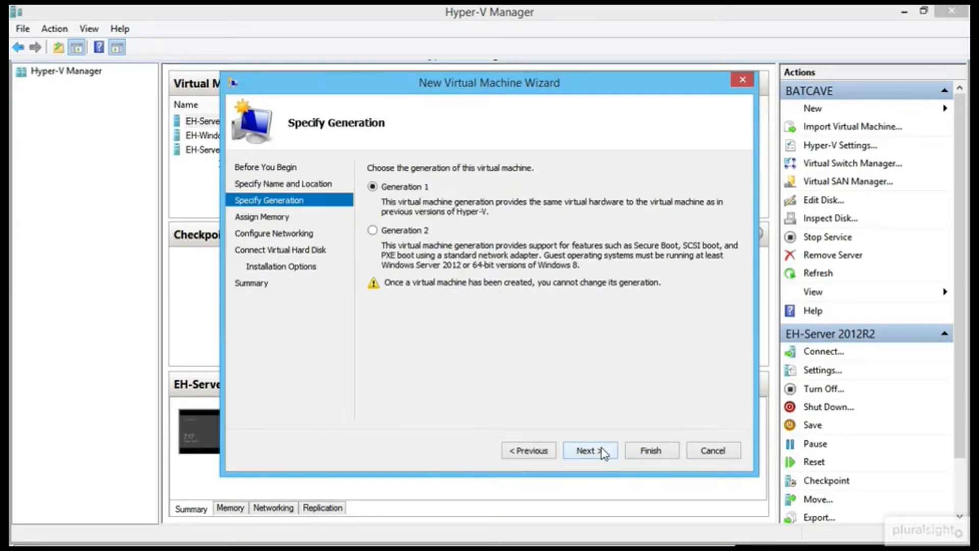
Keep Generation 1, set 2048 MB startup memory, and connect the VM to Hacking Network.
click(604, 454)
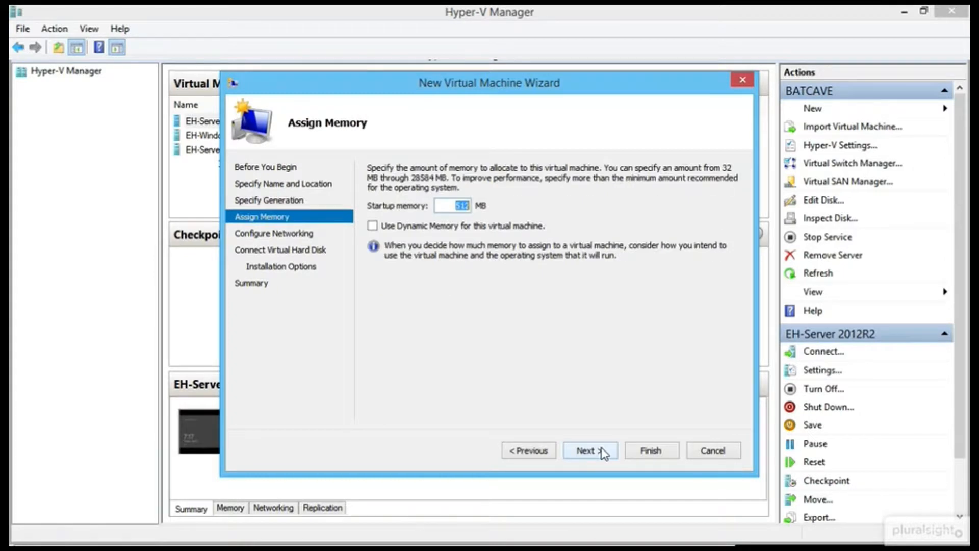
text(2048)
click(603, 453)
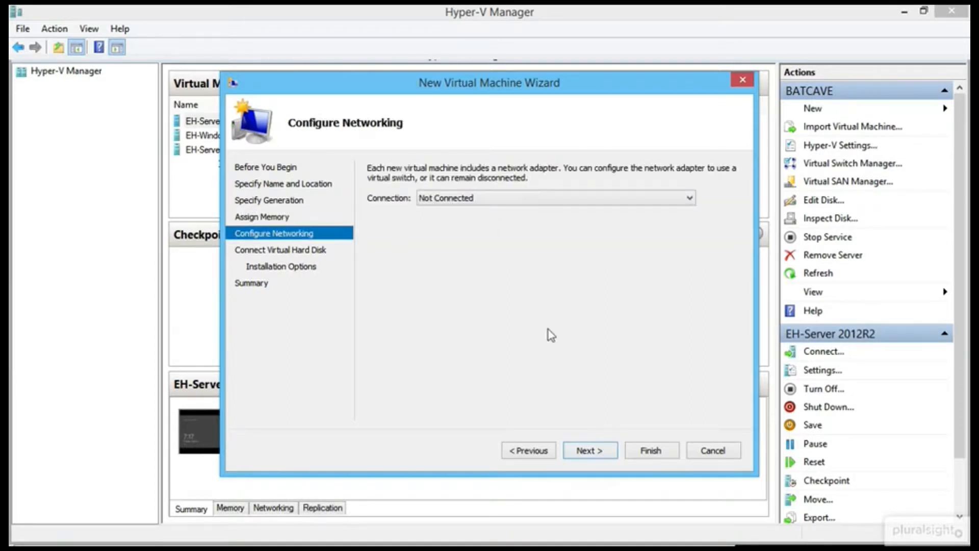
click(516, 192)
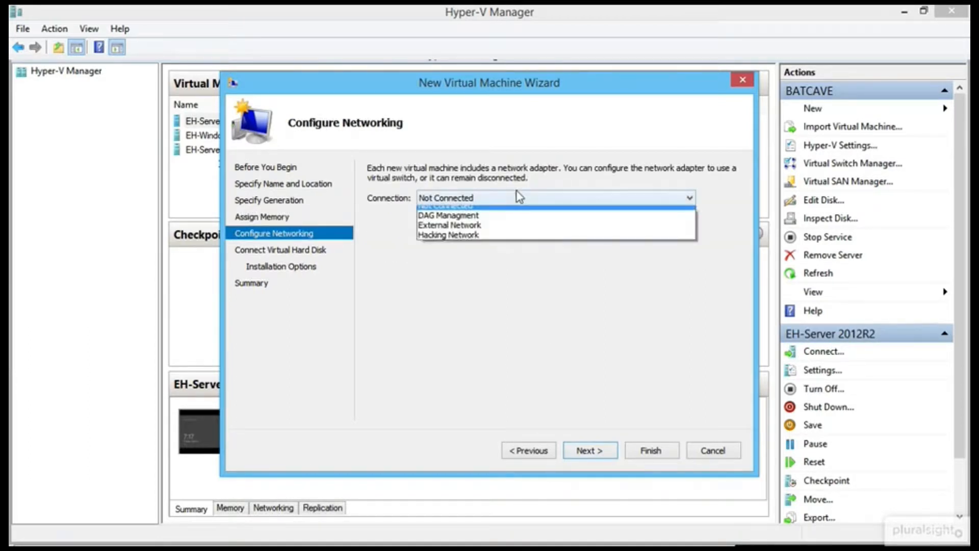
click(499, 243)
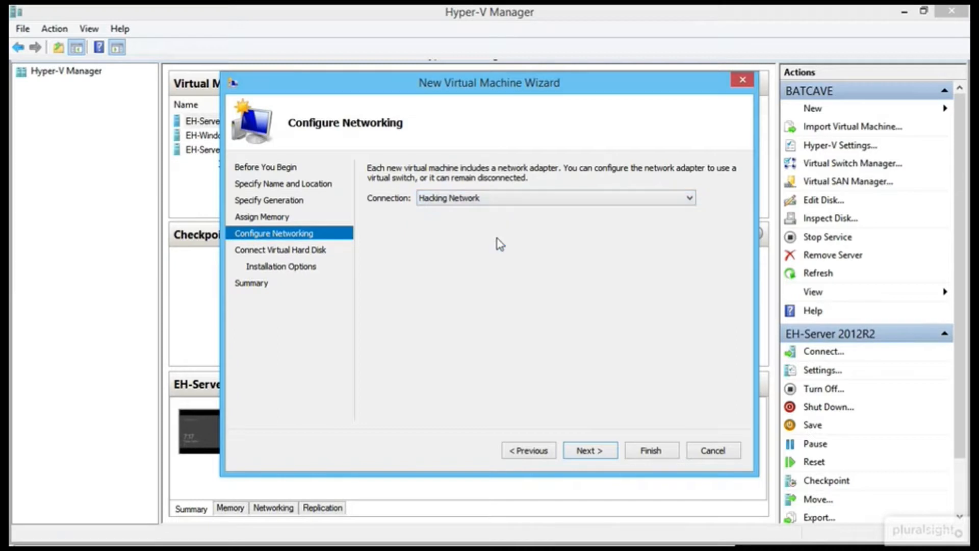
click(596, 452)
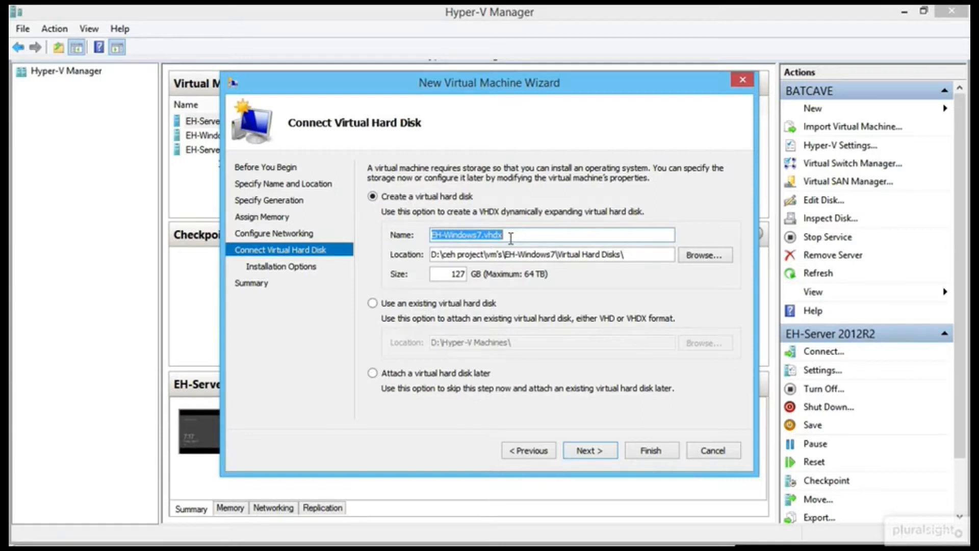
Use the existing disk D:\ceh project\windows7\windows 7.vhd for the VM.
click(510, 236)
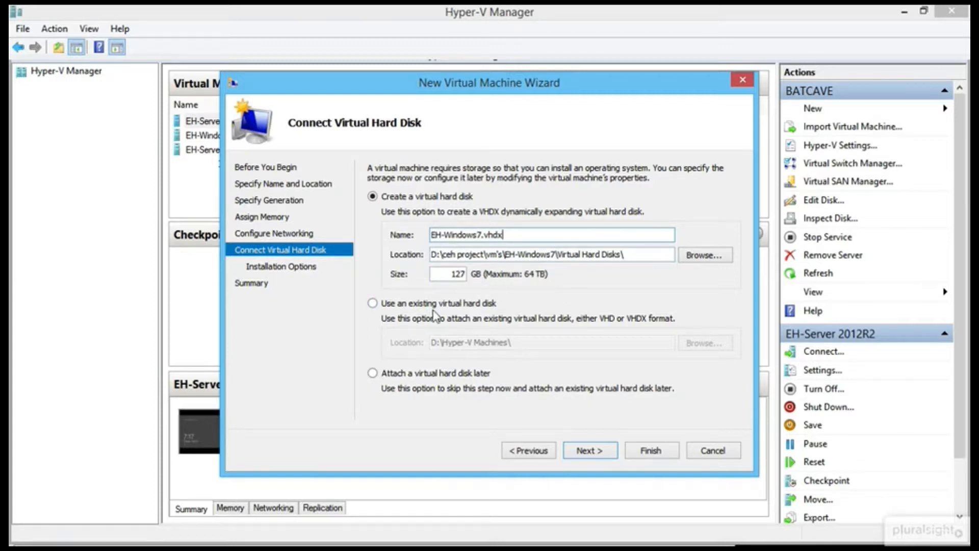
click(373, 304)
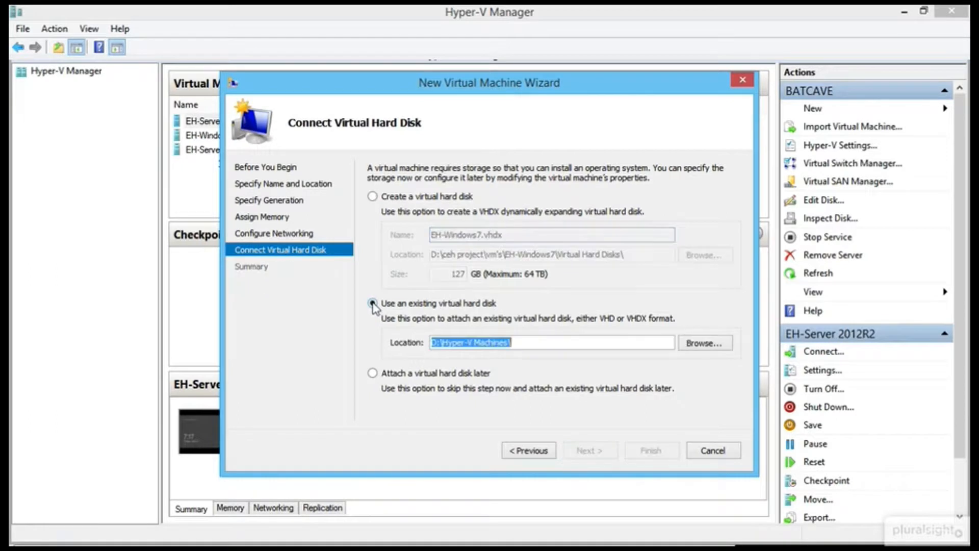
click(705, 343)
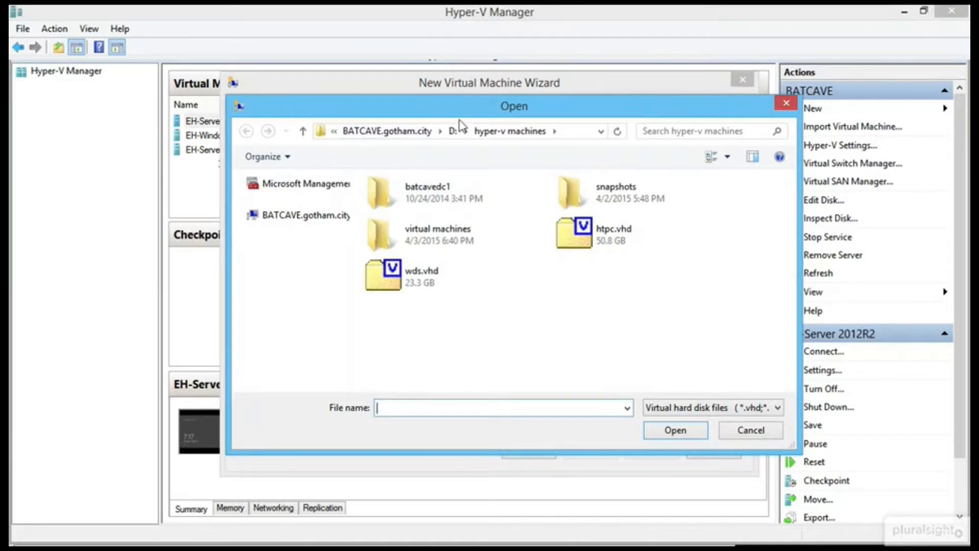
click(452, 131)
double_click(465, 201)
double_click(446, 241)
click(437, 207)
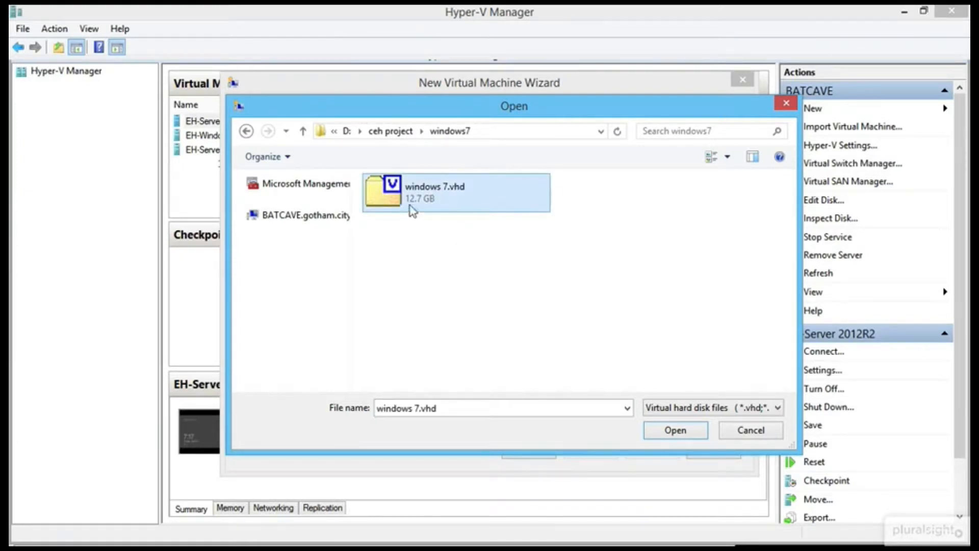
click(675, 429)
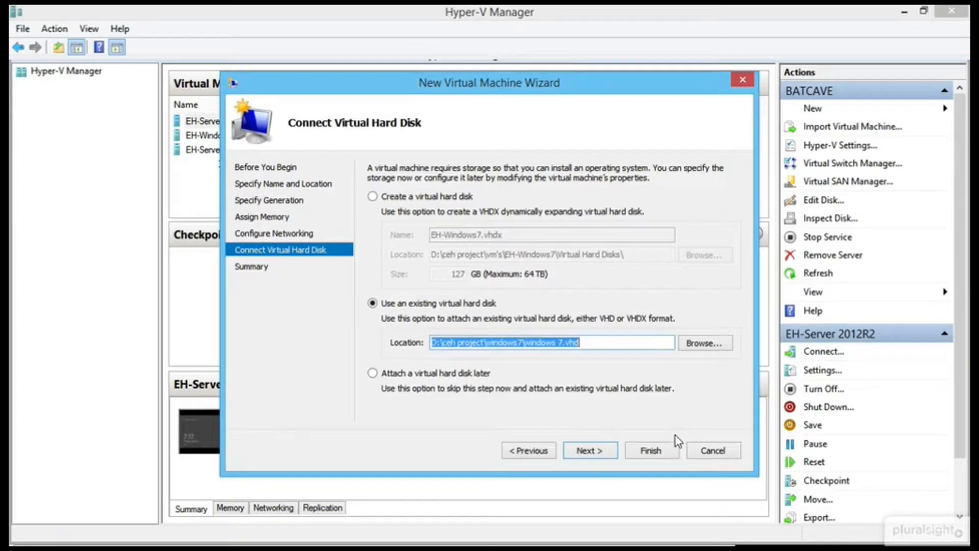
Finish the wizard so EH-Windows7 is created and listed as Off.
click(592, 450)
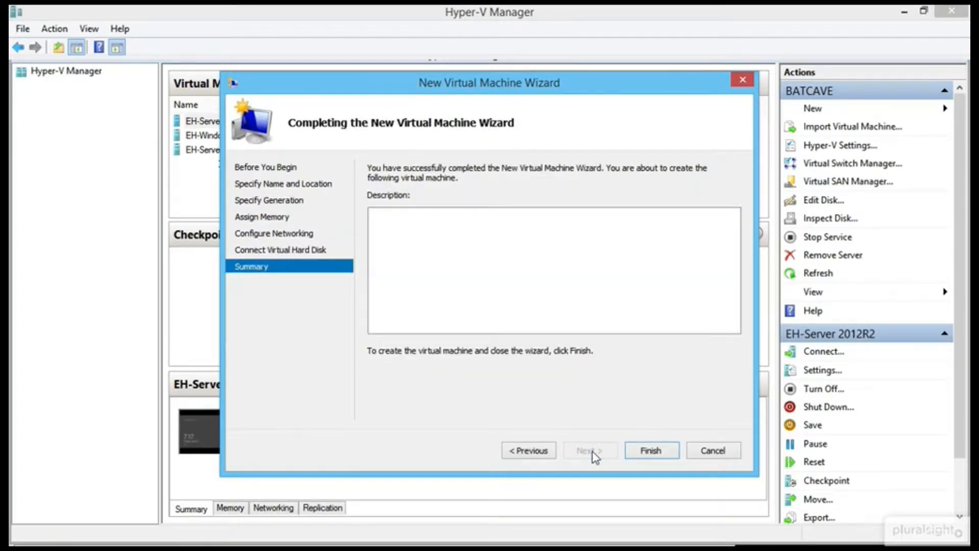
click(649, 452)
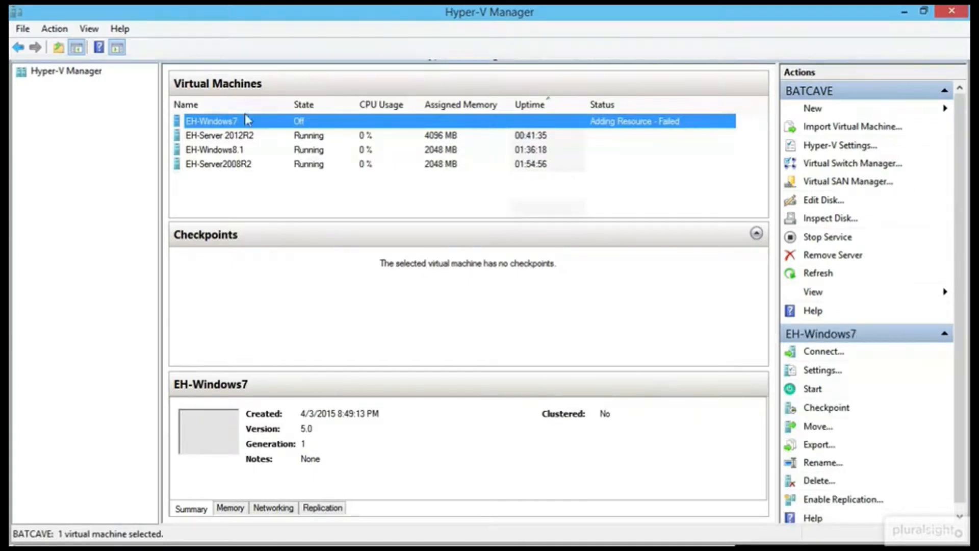
right_click(246, 121)
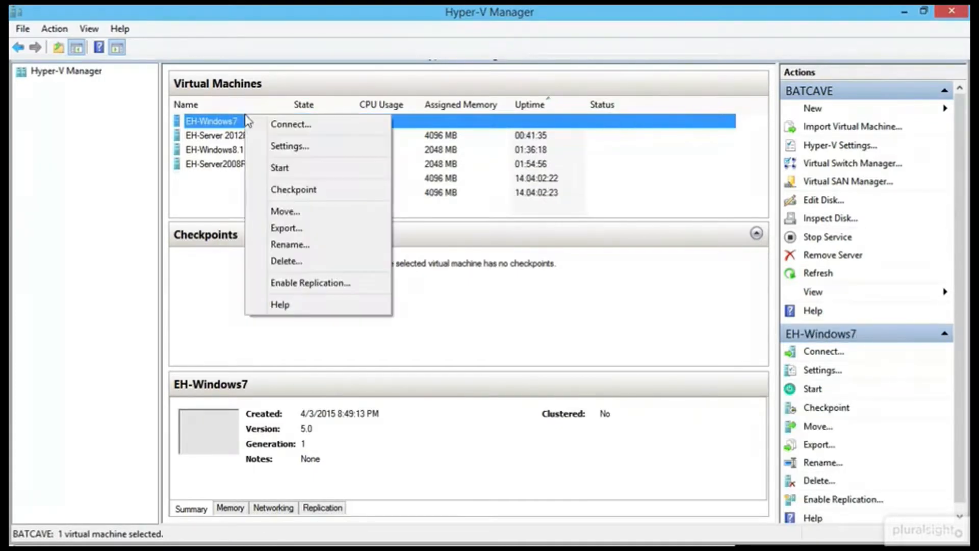
Connect to EH-Windows7 and start the VM from the connection window's Action menu.
click(290, 123)
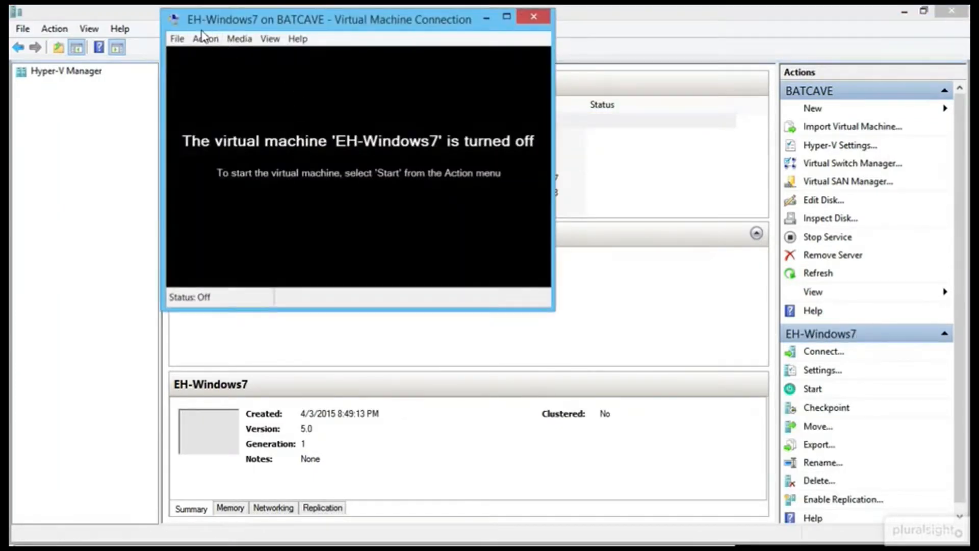
click(205, 39)
click(212, 80)
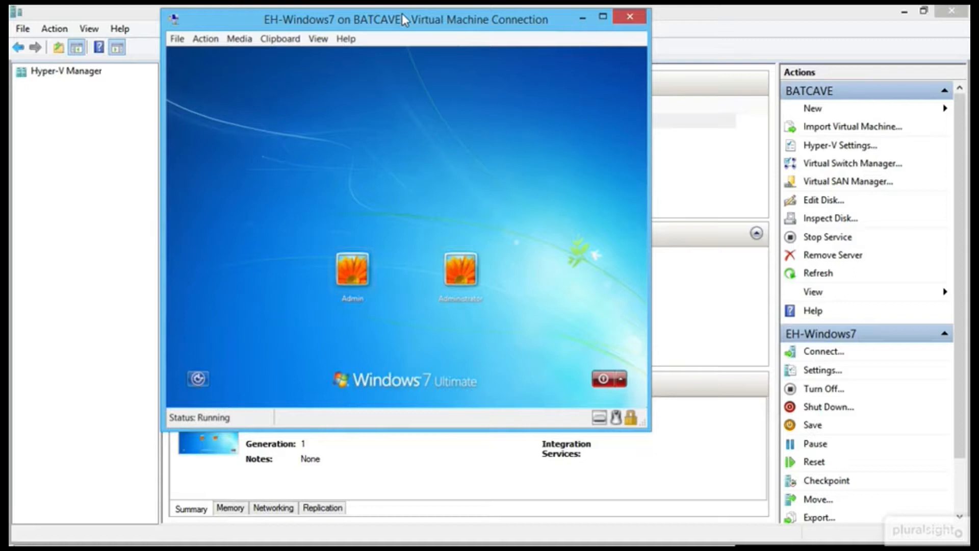
Sign in to the Windows 7 VM as Admin, retrying with the correct password.
key(Return)
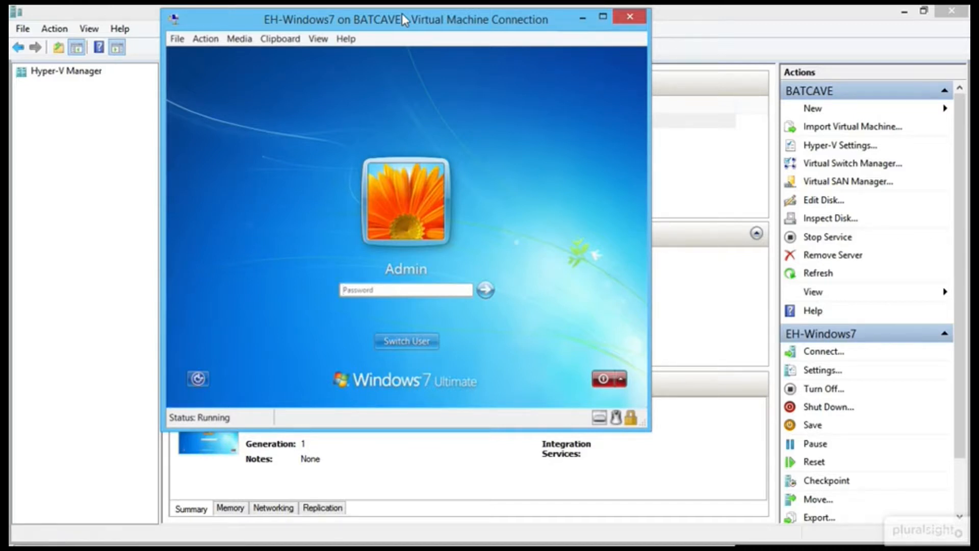
text(Pa$$w0rd)
key(Return)
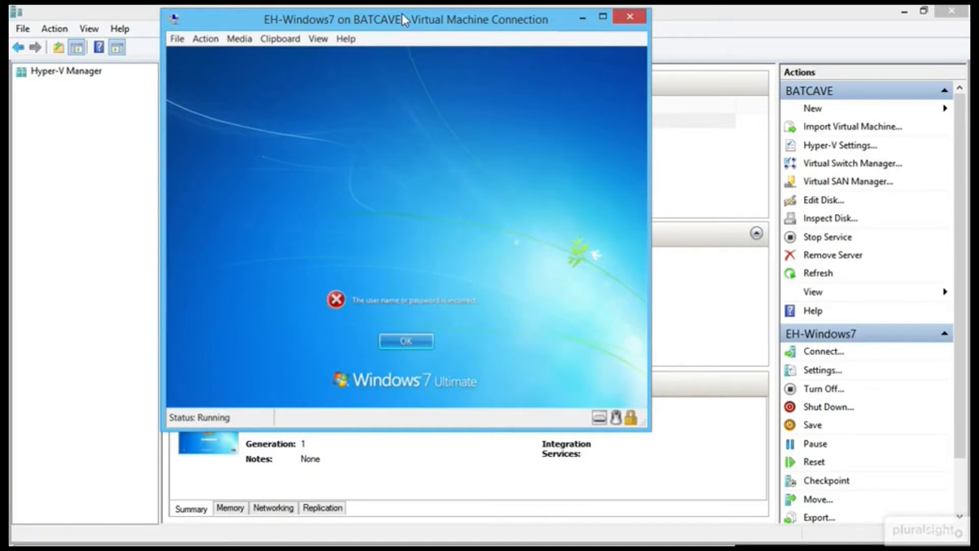
key(Return)
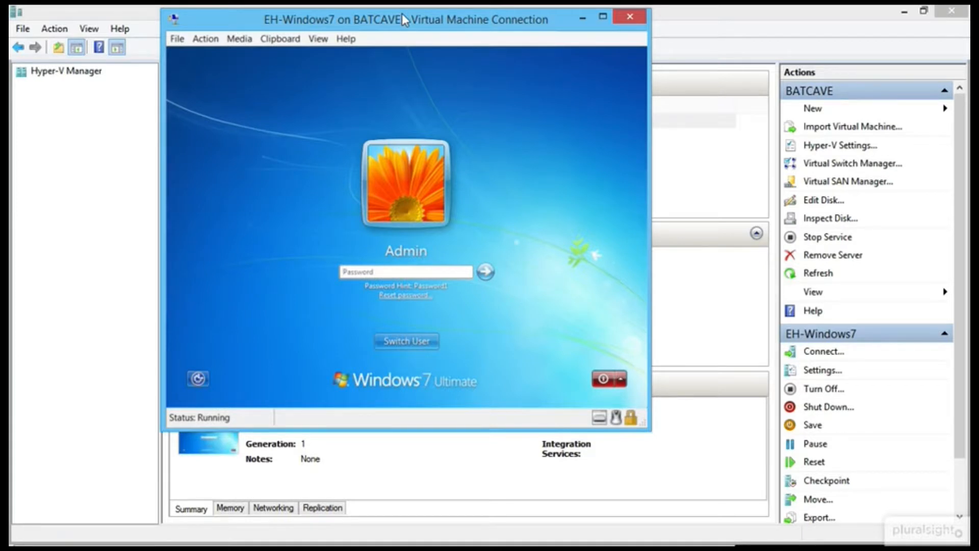
text(Password1)
key(Return)
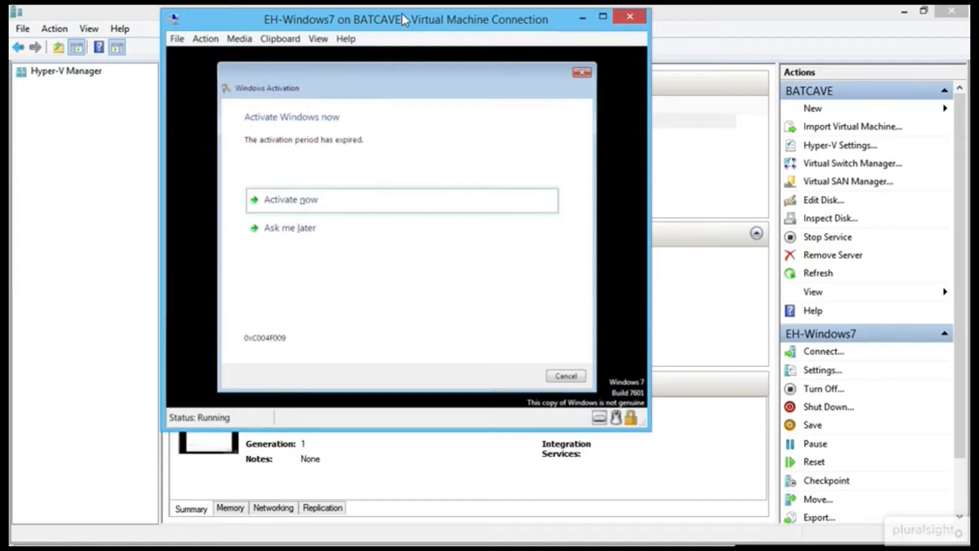
Postpone activation with Ask me later and close the genuine-software notice.
key(Down)
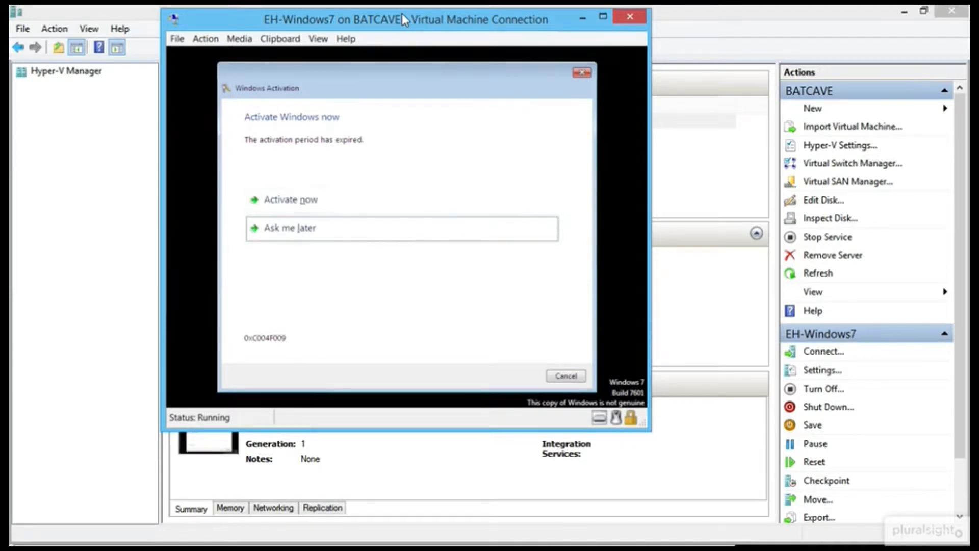
key(Return)
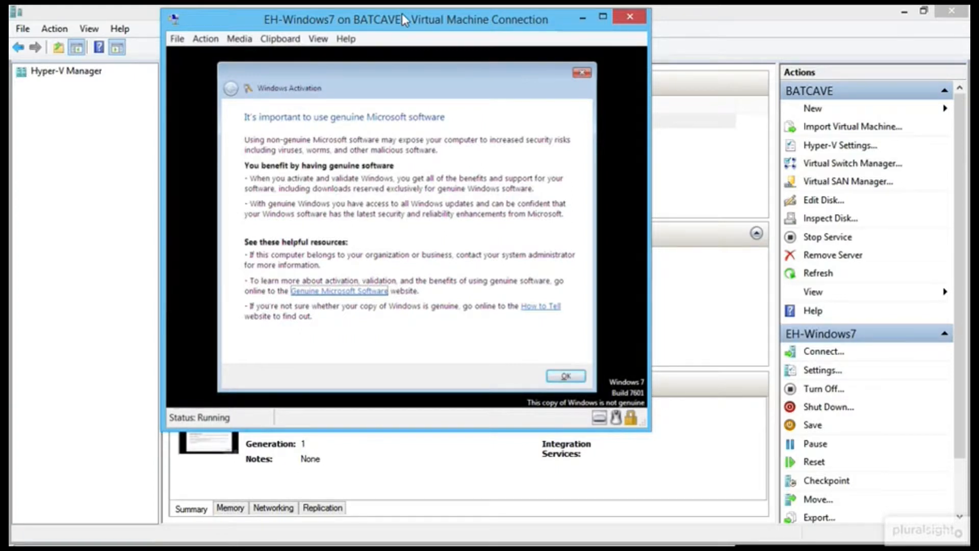
key(Tab)
key(Tab)
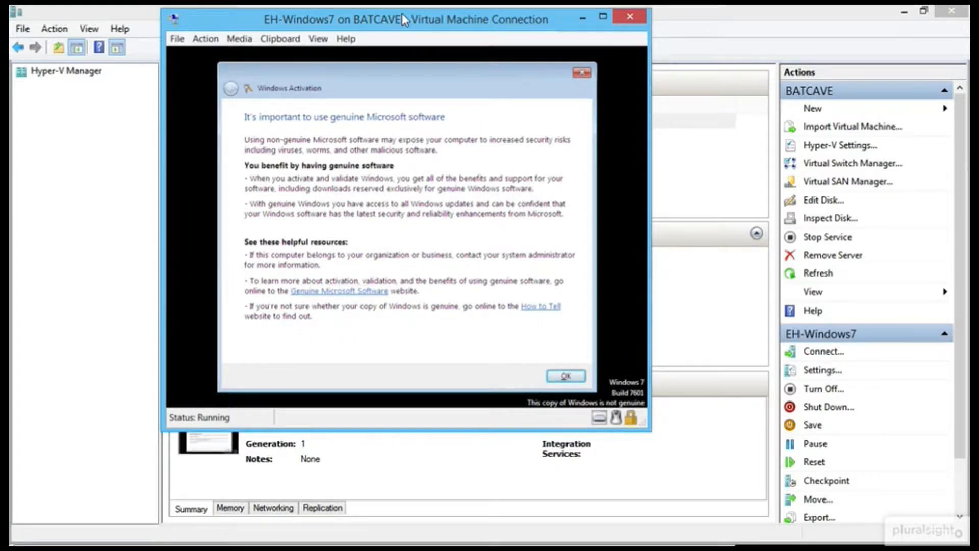
key(Return)
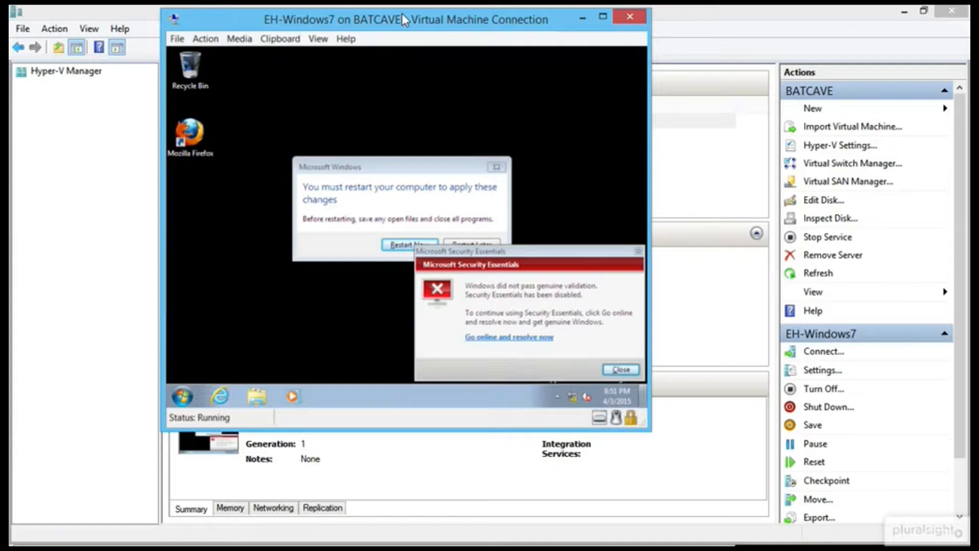
key(super)
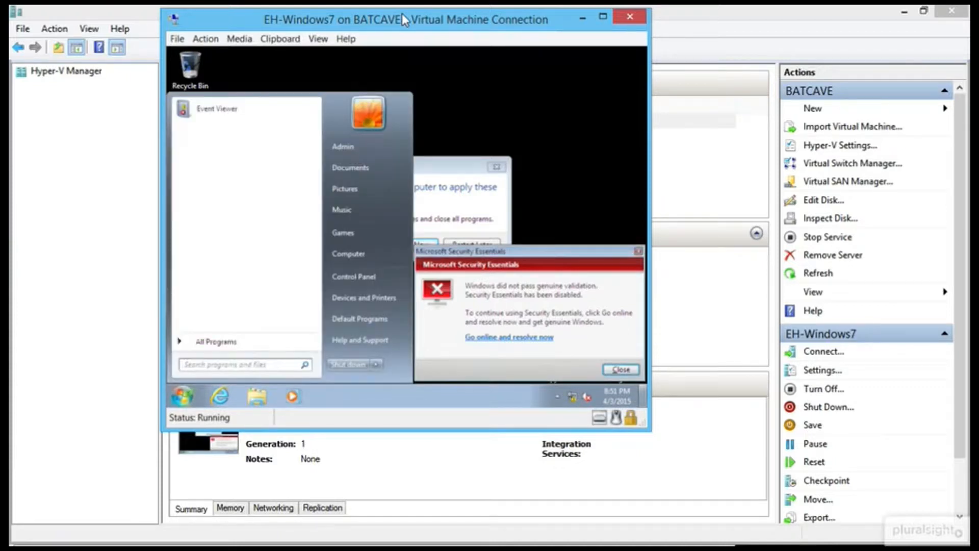
Search the Start menu for 'program' and launch Add or remove programs.
text(promgr)
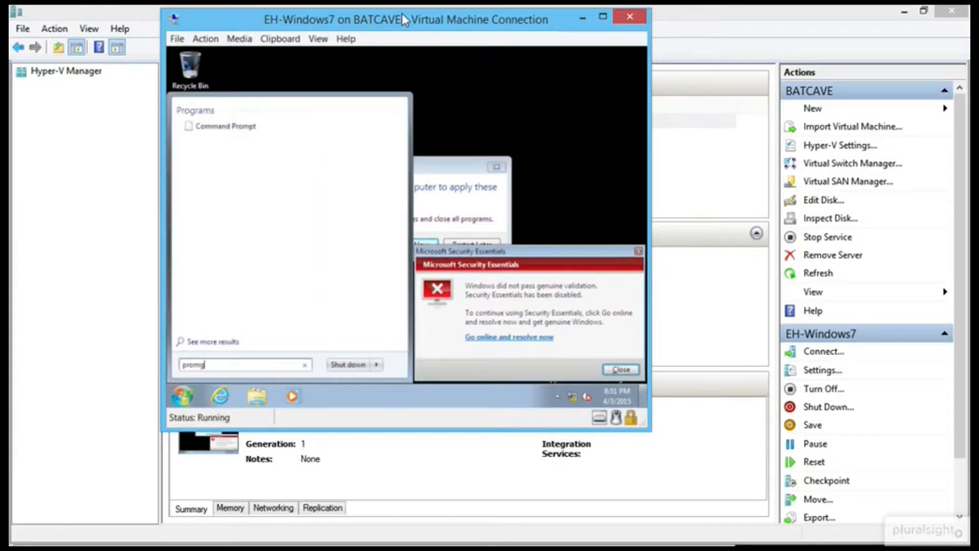
key(BackSpace)
key(BackSpace)
key(BackSpace)
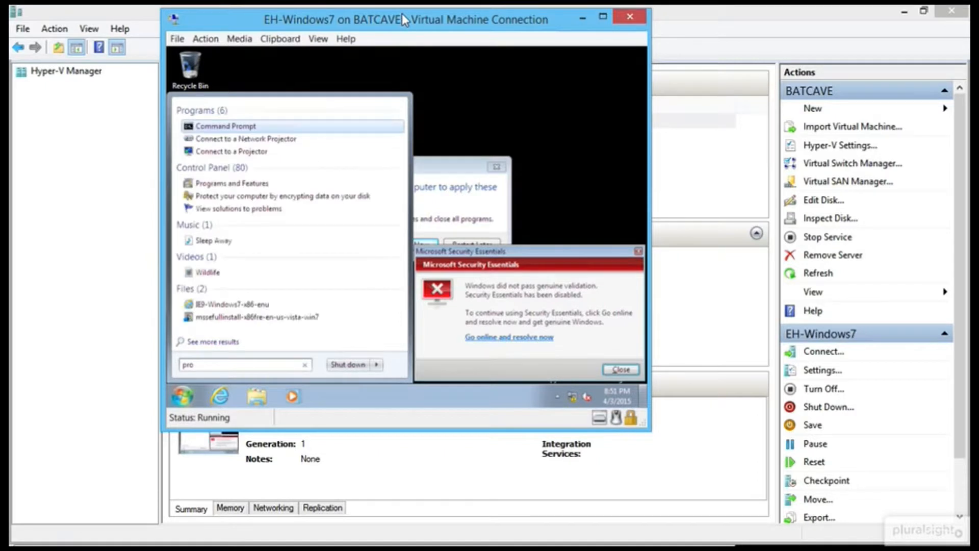
text(gram)
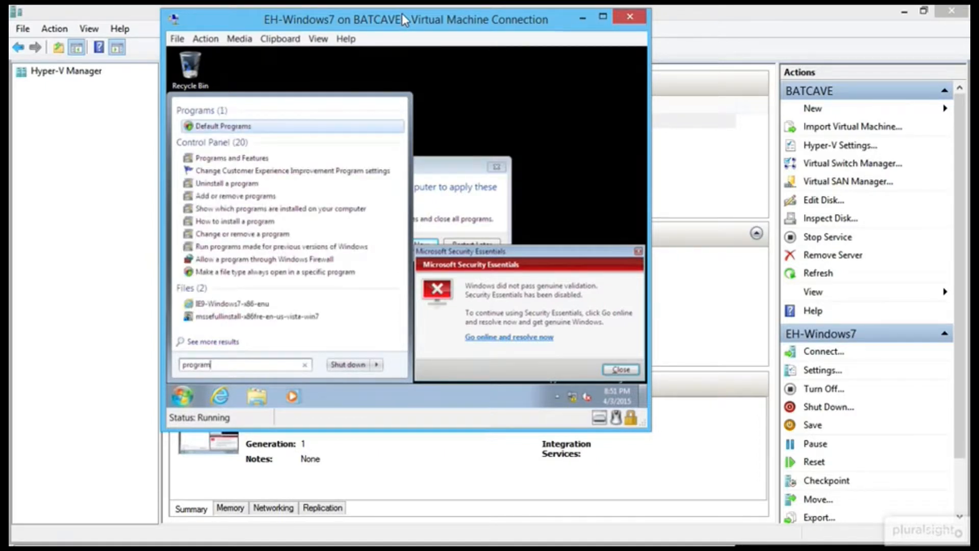
key(Down)
key(Down)
key(Down)
key(Down)
key(Down)
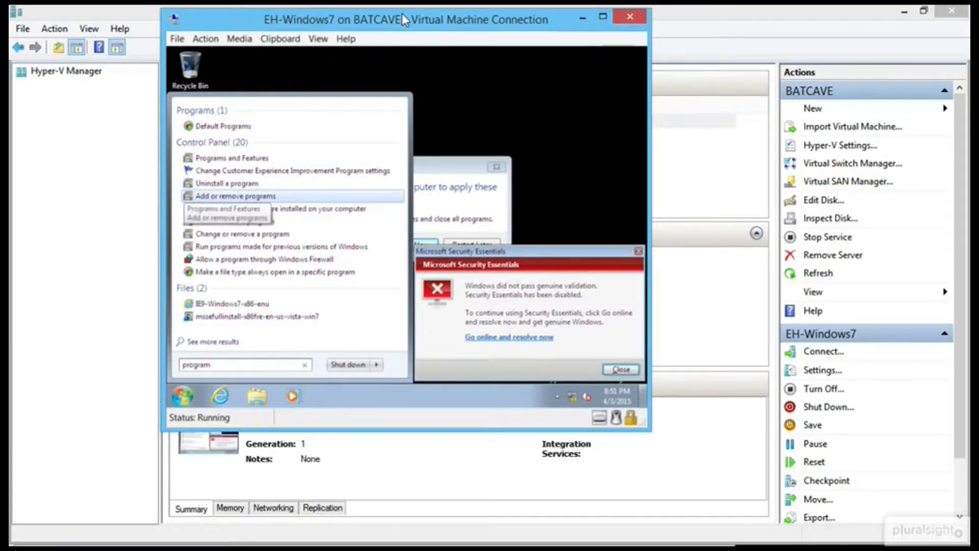
key(Return)
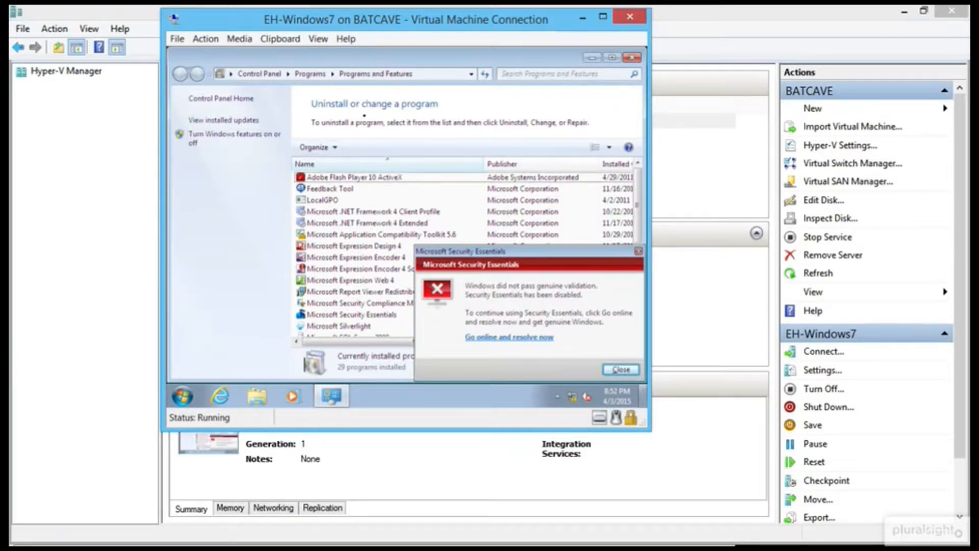
Uninstall Virtual PC Integration Components, confirming the removal and allowing User Account Control.
key(Down)
key(Down)
key(Down)
key(Down)
key(Down)
key(Down)
key(Down)
key(Down)
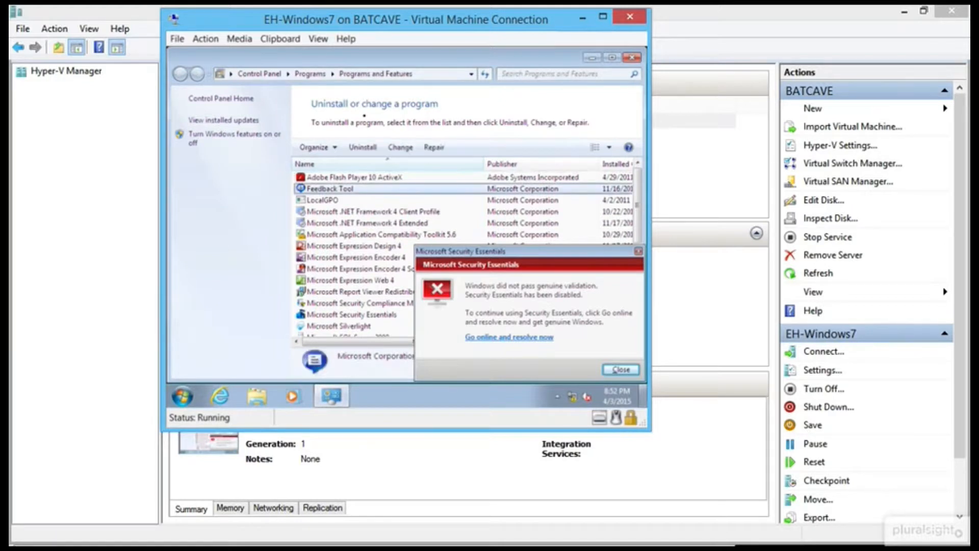
key(Down)
key(Down)
key(Down)
key(Down)
key(Down)
key(Down)
key(Down)
key(Down)
key(Down)
key(Down)
key(Down)
key(Down)
key(Down)
key(Down)
key(Down)
key(Down)
key(Down)
key(Down)
key(Down)
key(Down)
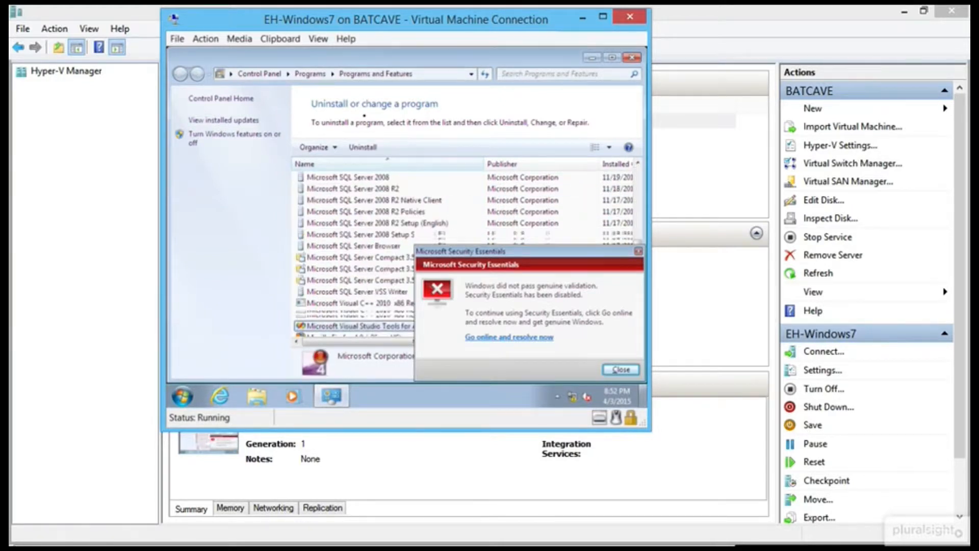
key(Up)
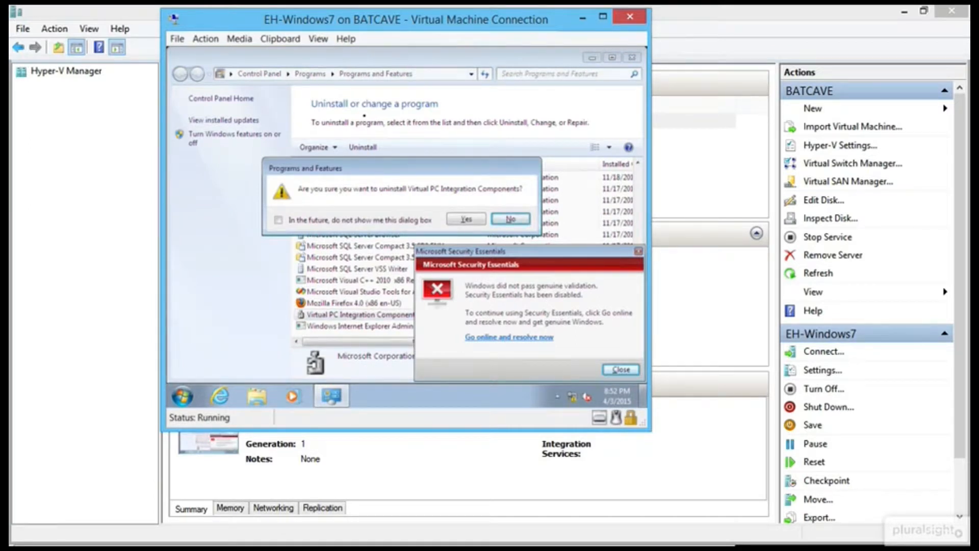
key(Left)
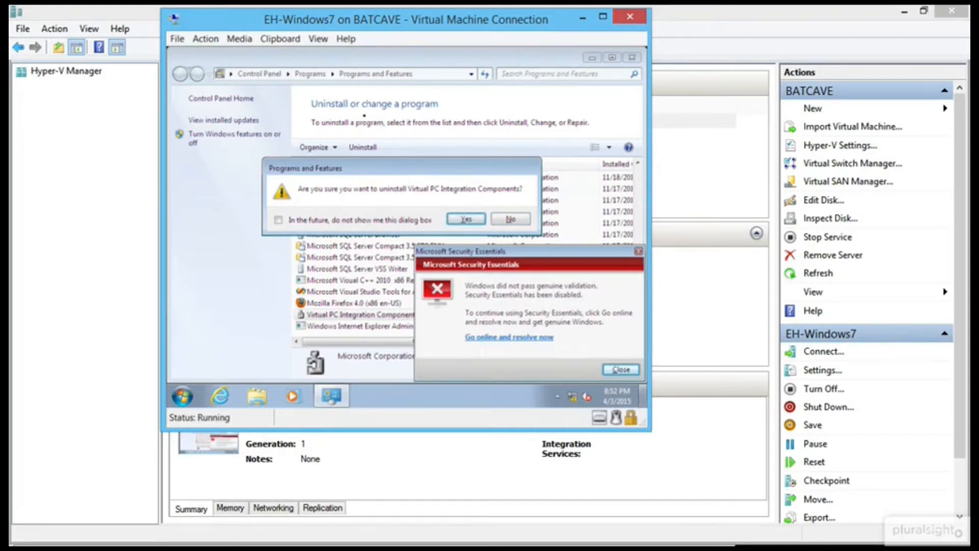
key(Return)
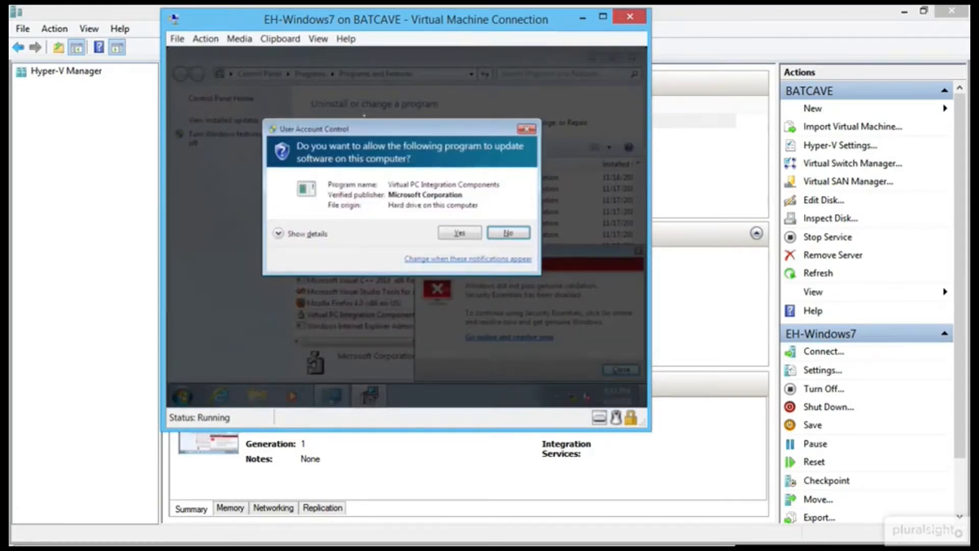
key(Left)
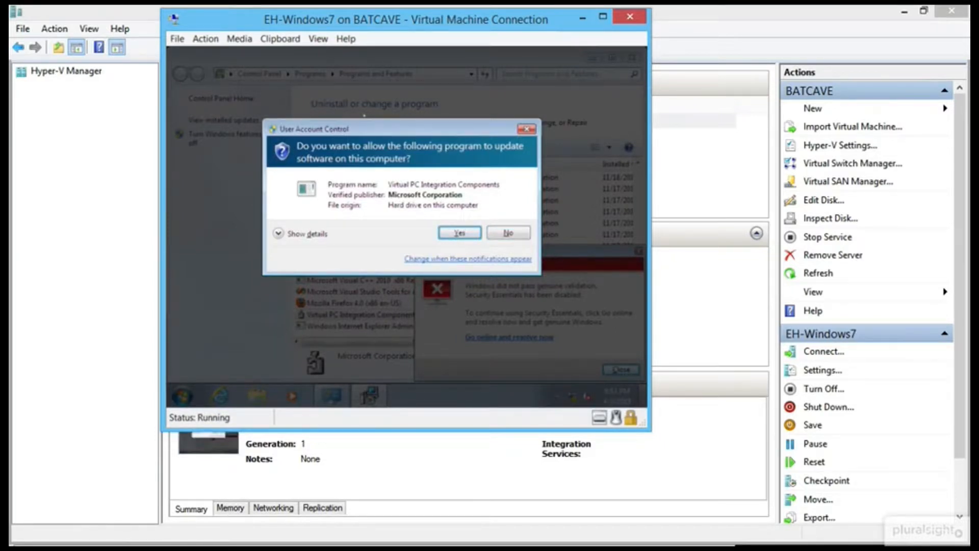
key(Return)
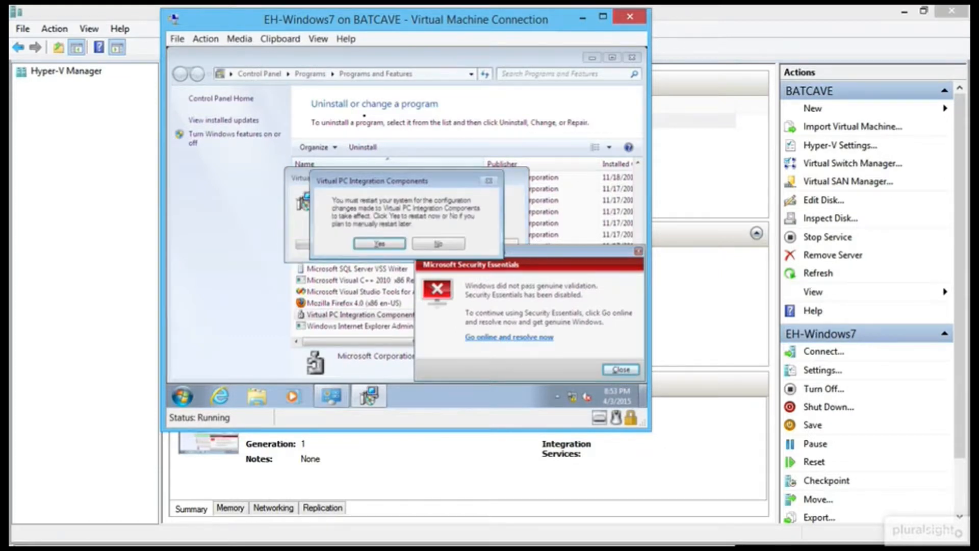
Accept the restart prompt so the VM reboots to the logon screen.
key(Return)
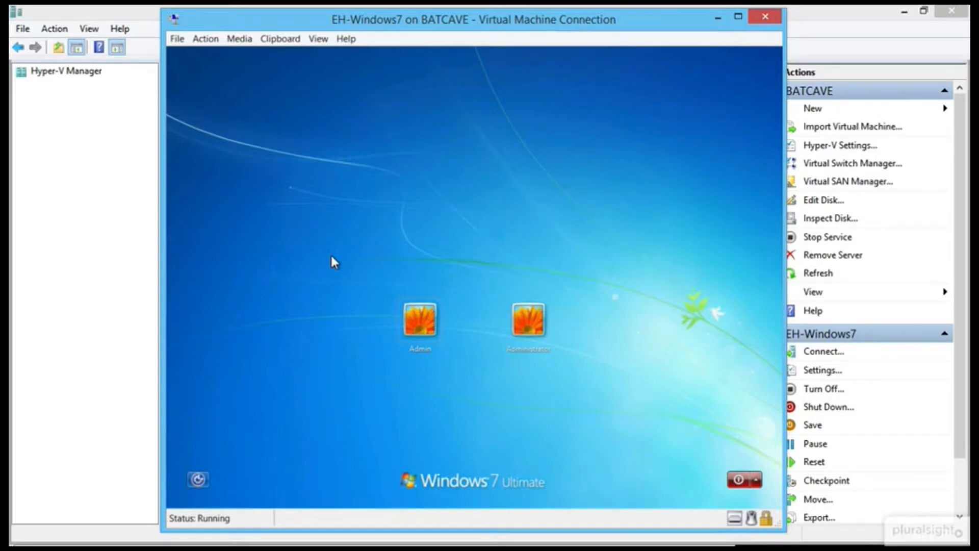
Sign back in as Admin, choose Ask me later for activation, and close the Security Essentials warning.
click(430, 316)
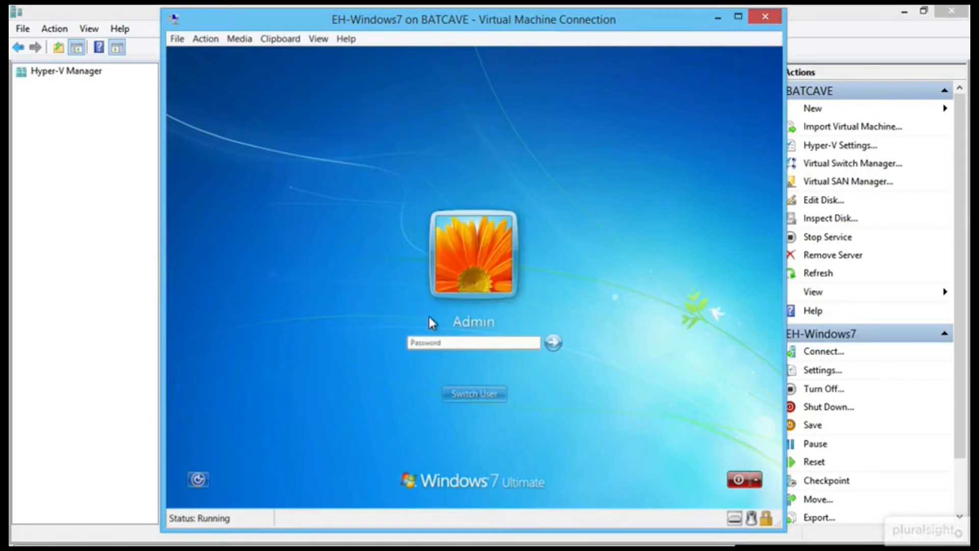
text(•••••••••)
key(Return)
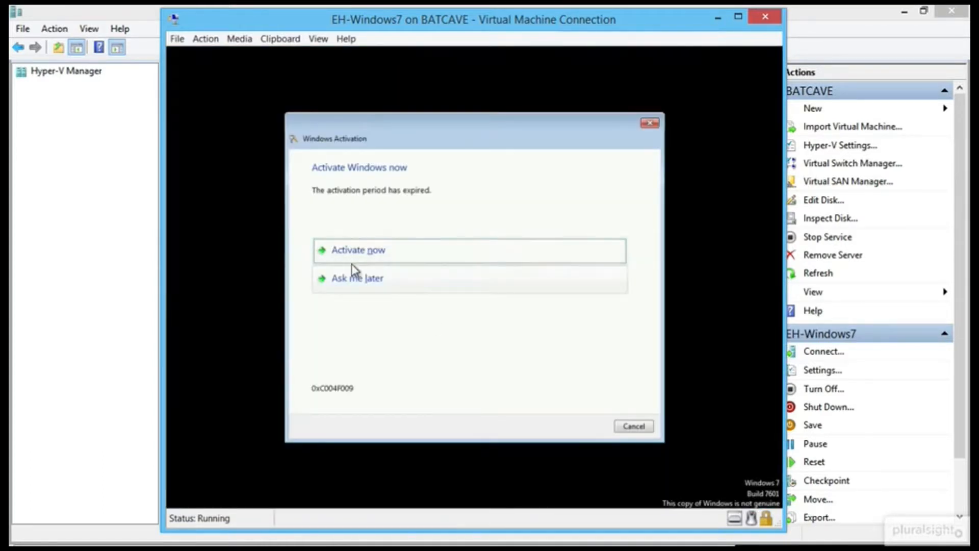
click(367, 281)
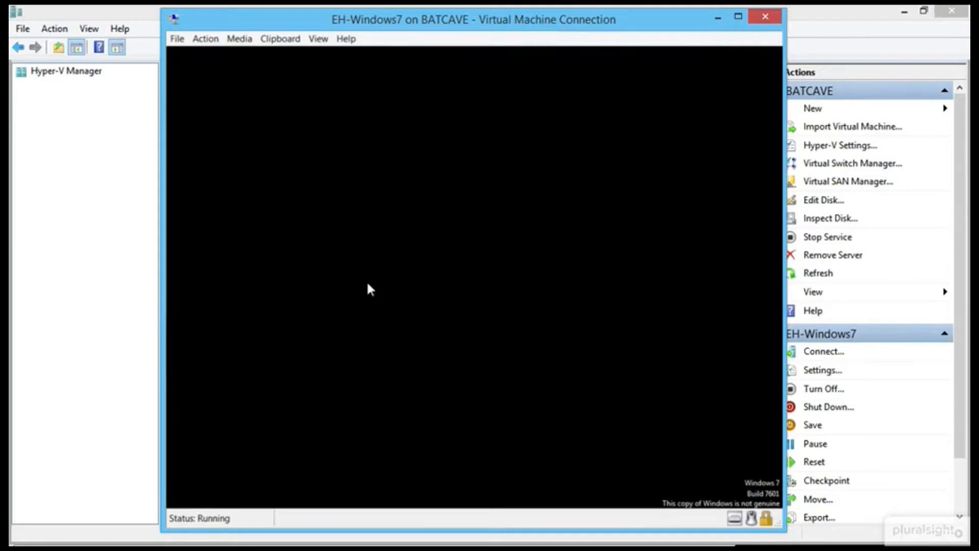
click(634, 427)
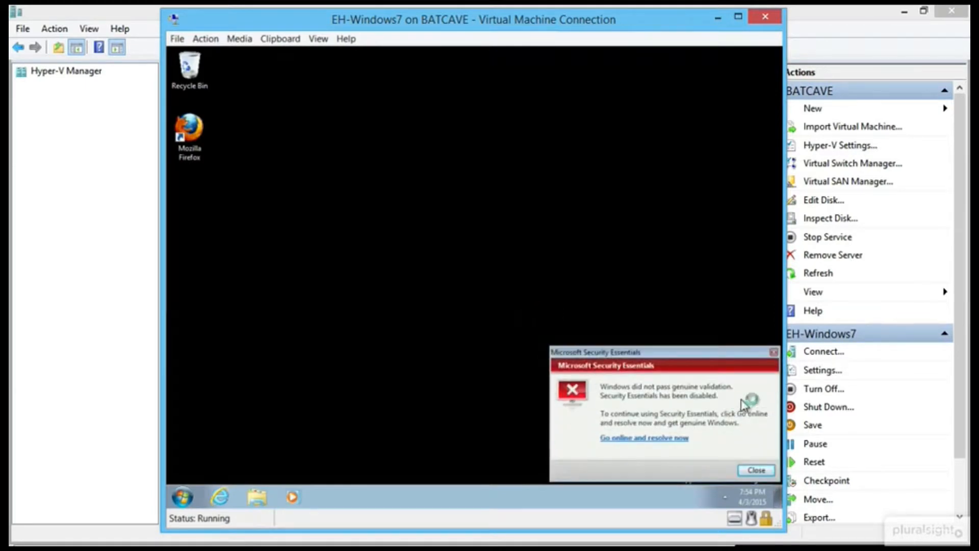
click(773, 352)
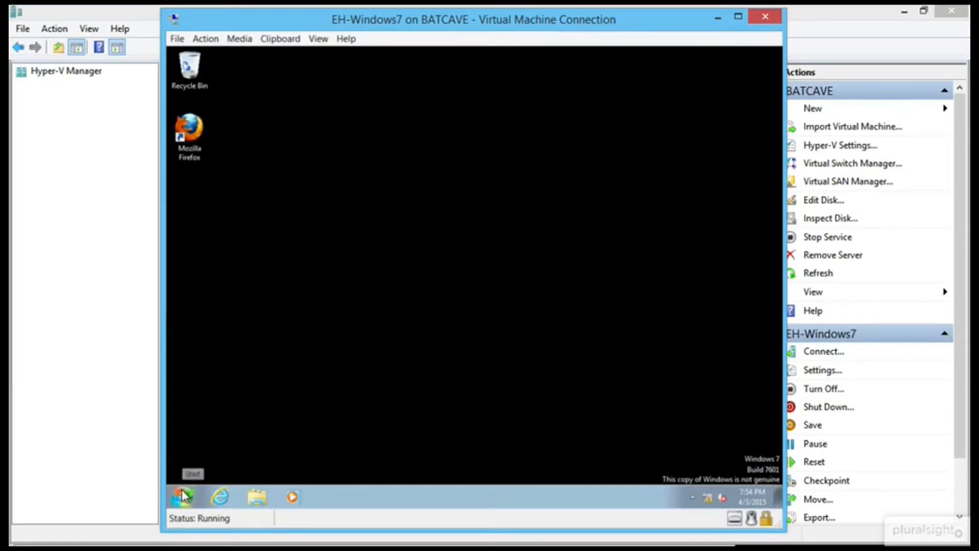
Bring up the VM's Windows security screen and start changing the Admin password.
click(212, 40)
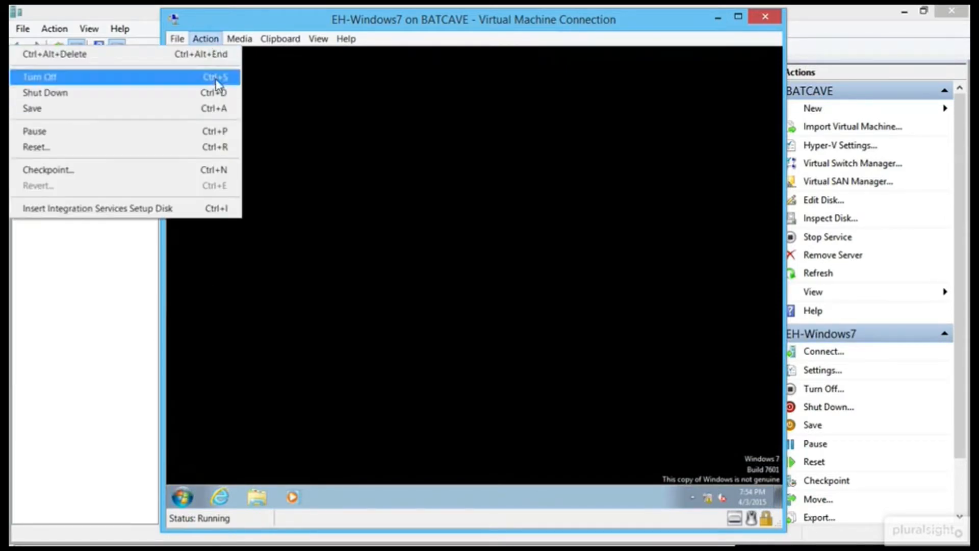
click(214, 54)
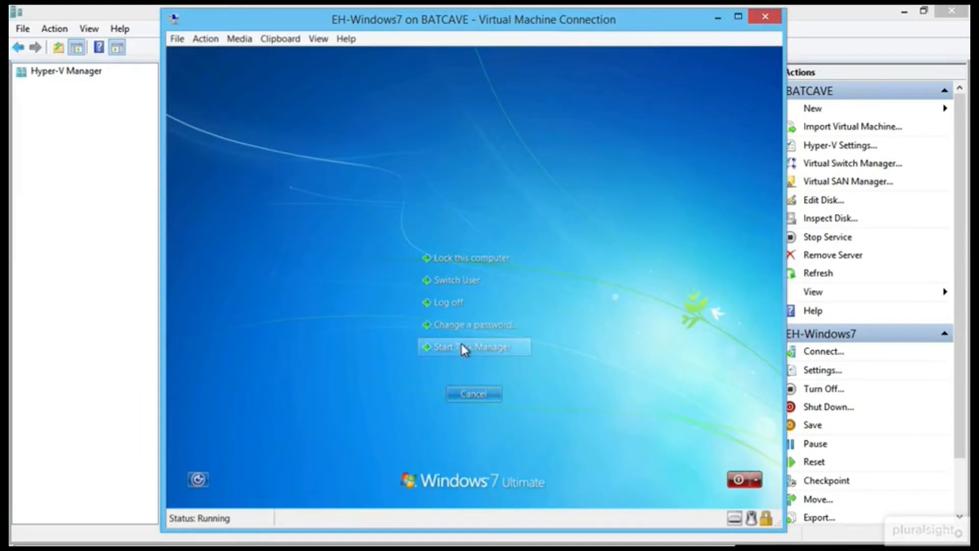
click(503, 324)
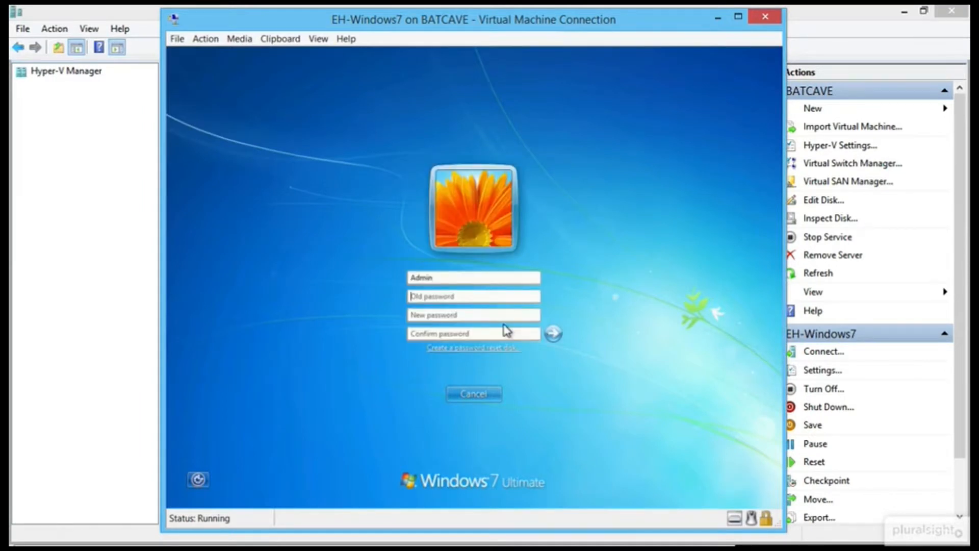
Enter the old and new Admin passwords, submit them, and acknowledge the password-changed message.
text(*****)
text(d)
key(Tab)
text(Pa$$w0rd)
key(shift+Tab)
text(Pa$$w••••)
key(Tab)
key(Tab)
text(•)
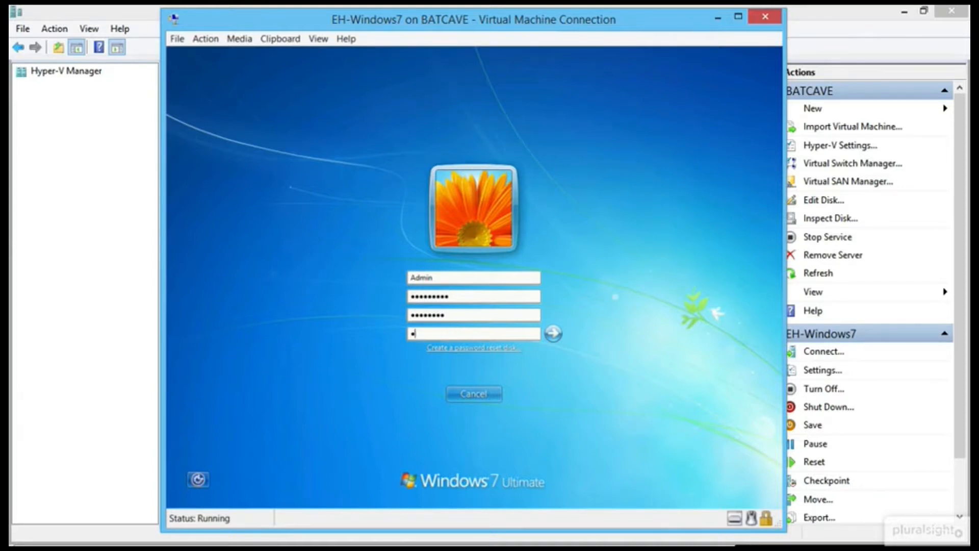
text(••••••••)
click(550, 337)
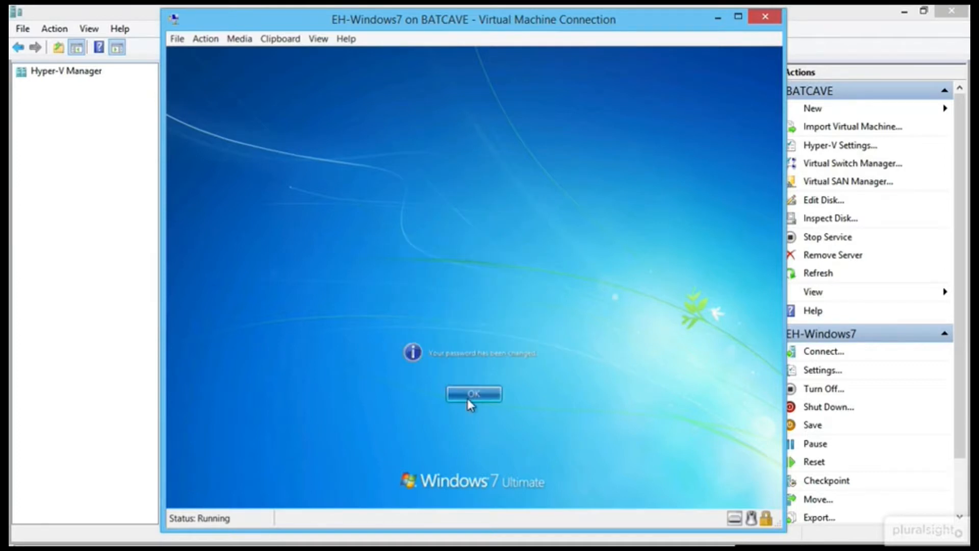
click(470, 396)
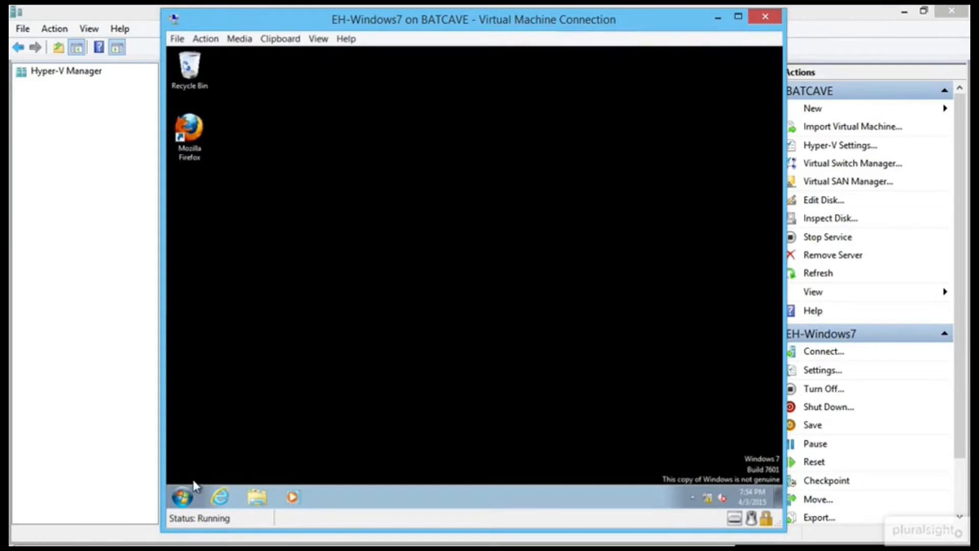
Open the computer's System properties and its computer name settings.
right_click(185, 492)
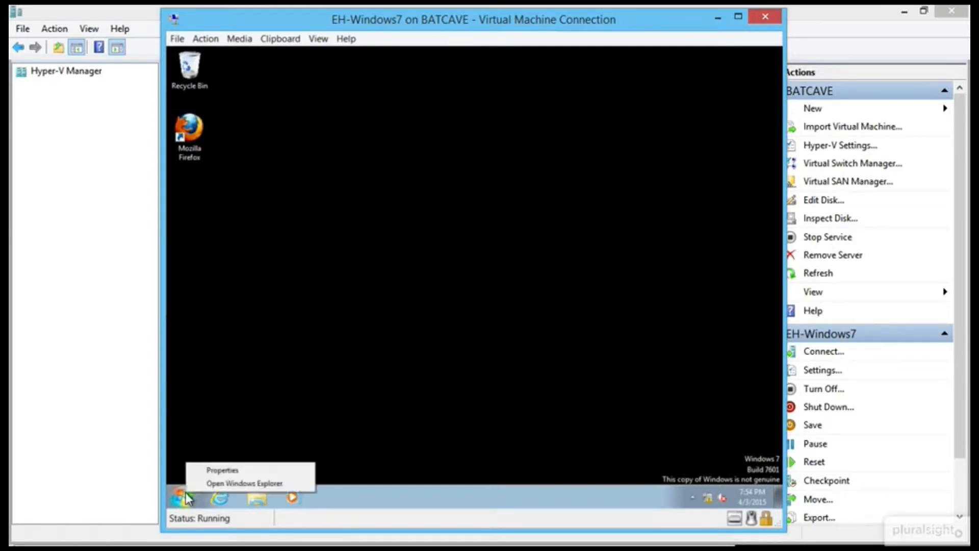
click(179, 498)
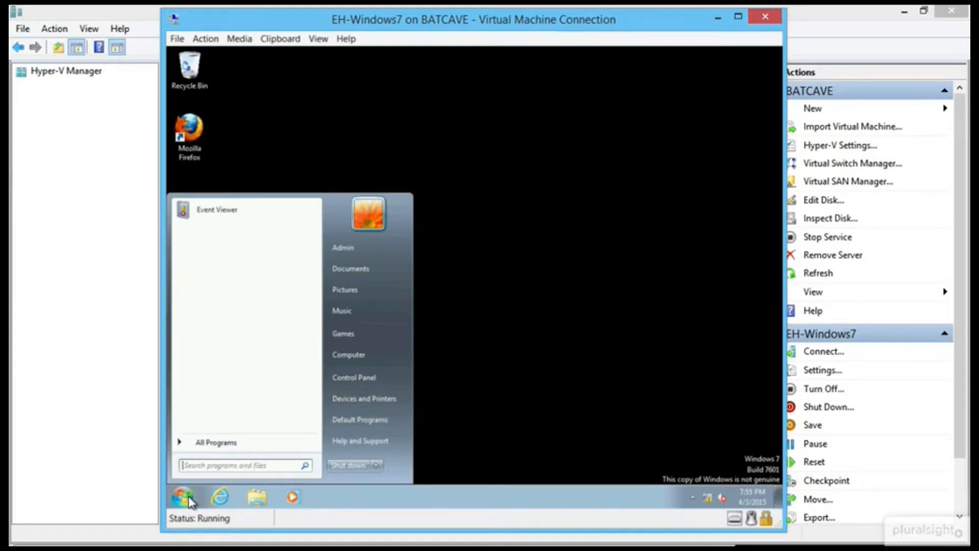
right_click(370, 350)
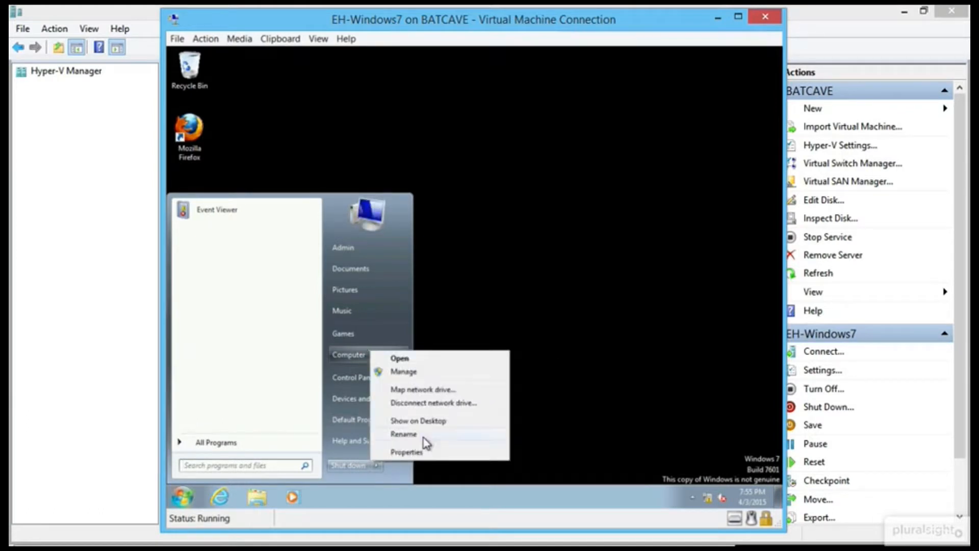
click(422, 453)
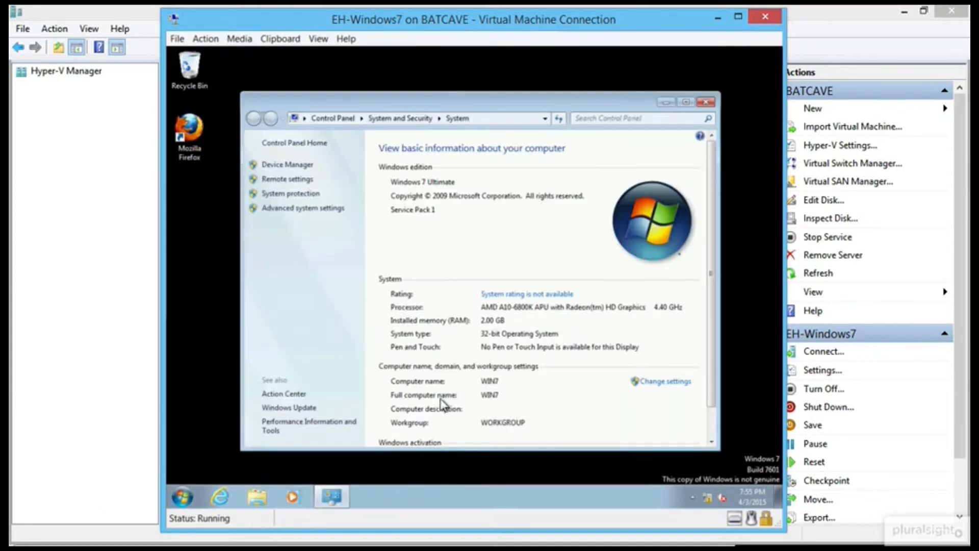
click(659, 387)
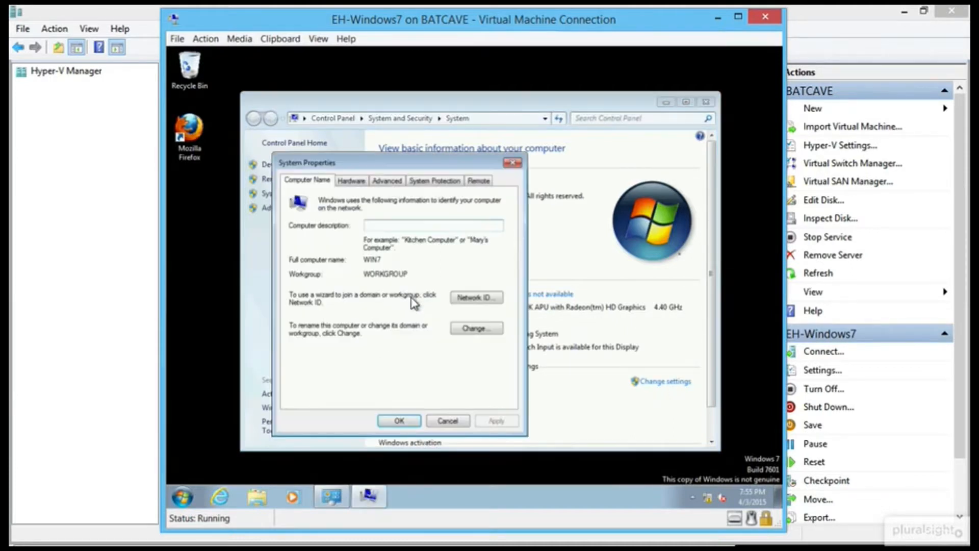
Change the computer name to Windows7, close System Properties, and choose Restart Later.
click(474, 329)
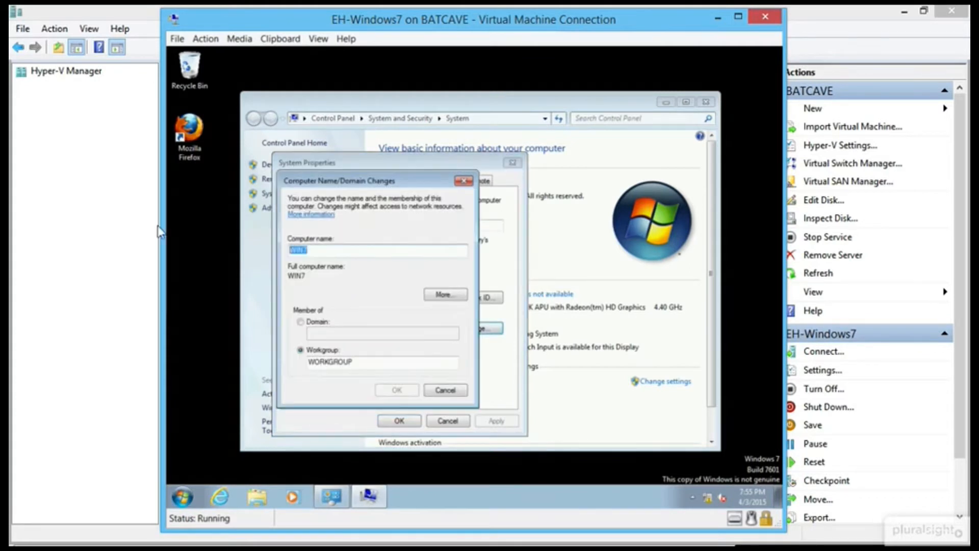
text(Wind)
key(BackSpace)
key(BackSpace)
key(BackSpace)
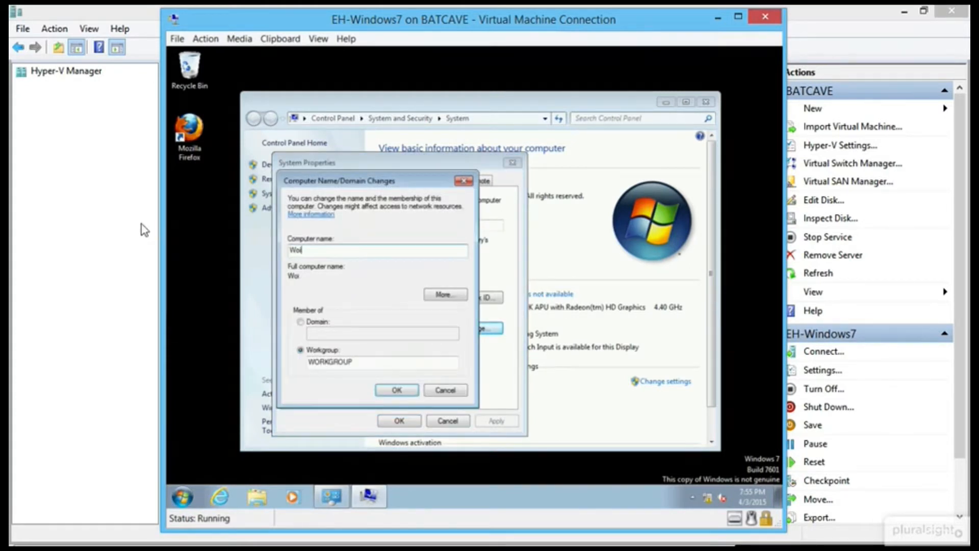
text(indows7)
click(396, 390)
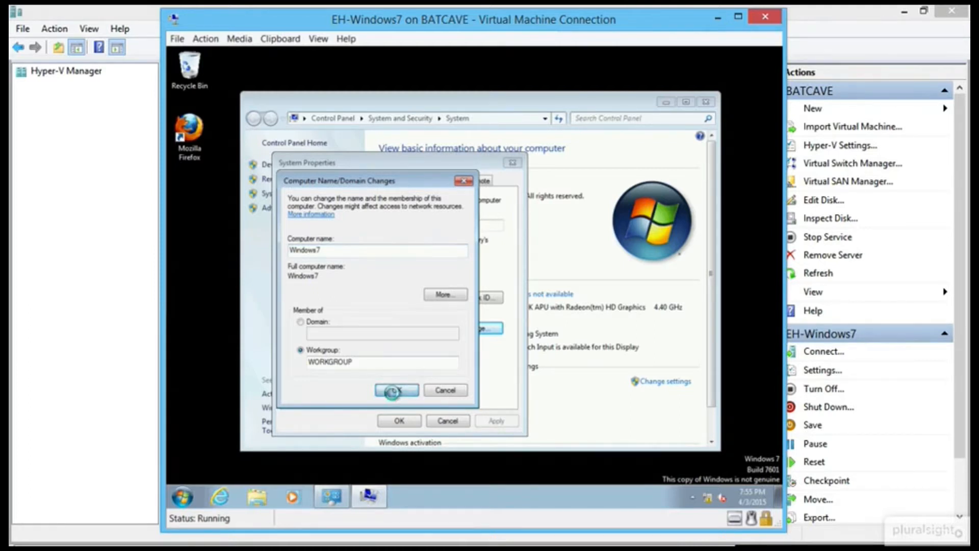
click(549, 288)
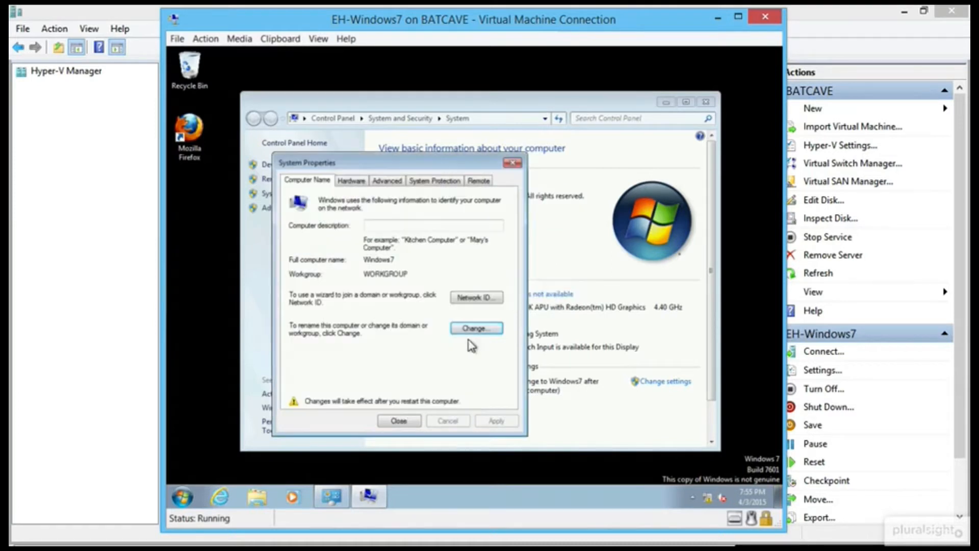
click(401, 420)
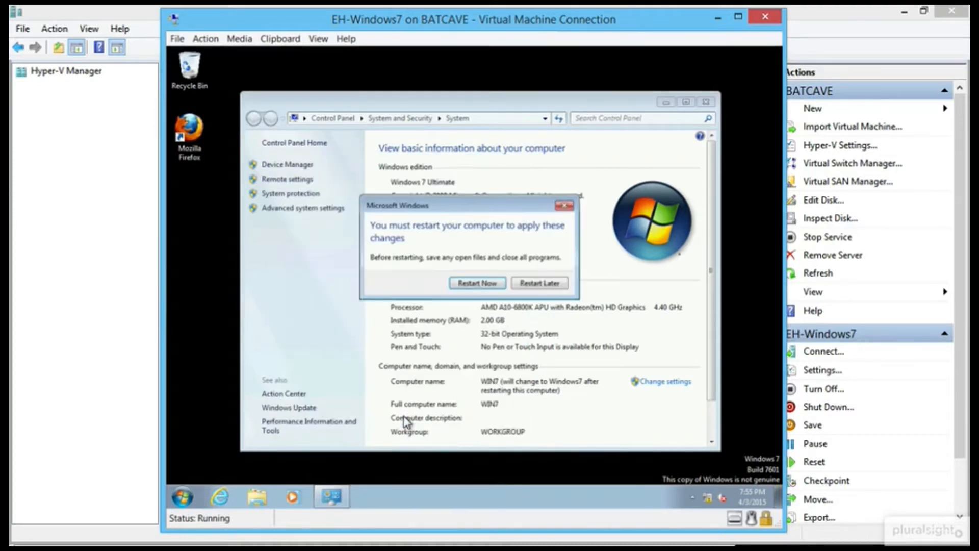
click(540, 285)
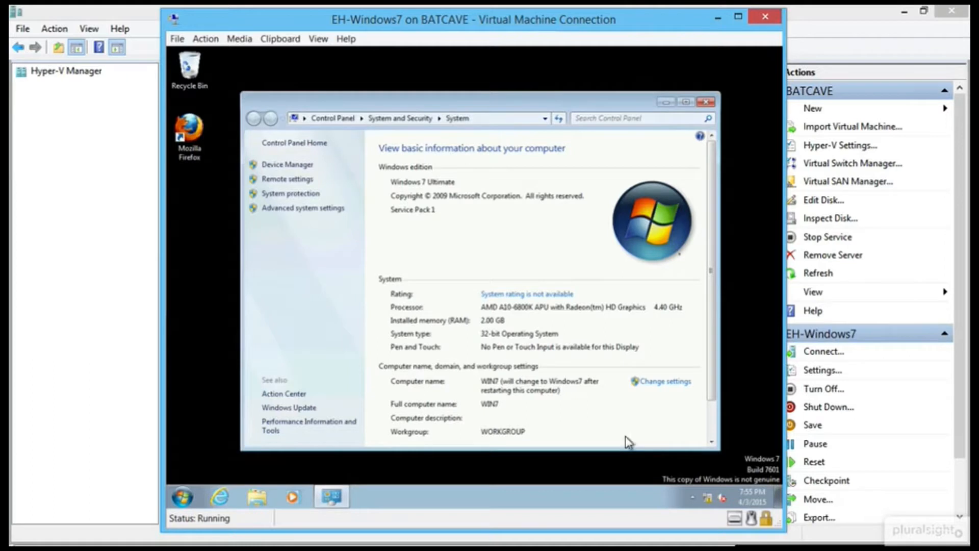
Open the IPv4 properties of Local Area Connection 2 from Network and Sharing Center.
right_click(707, 495)
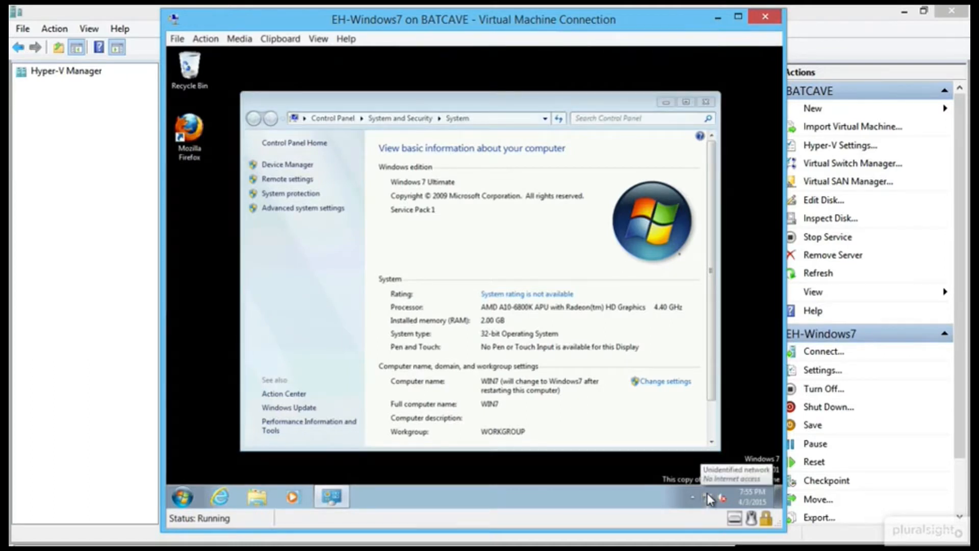
right_click(708, 494)
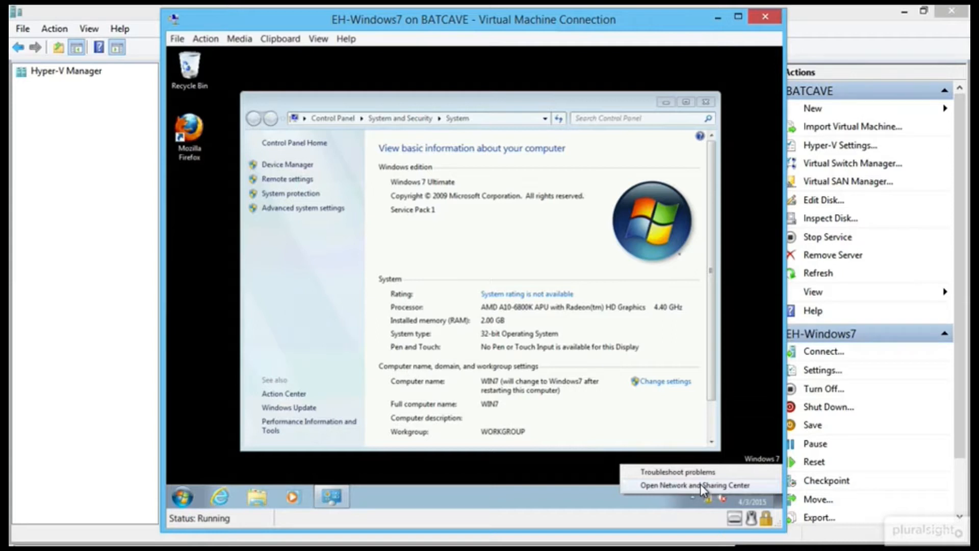
click(702, 485)
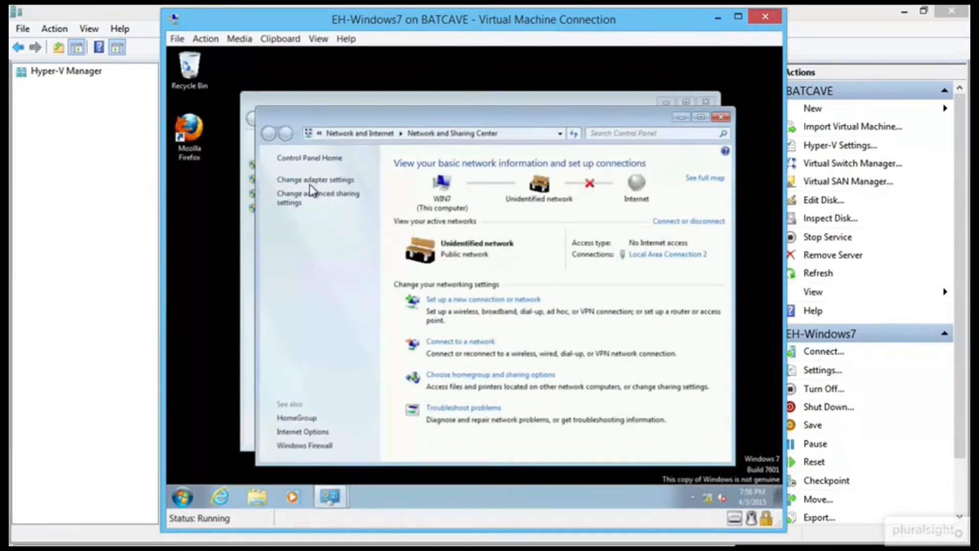
click(316, 180)
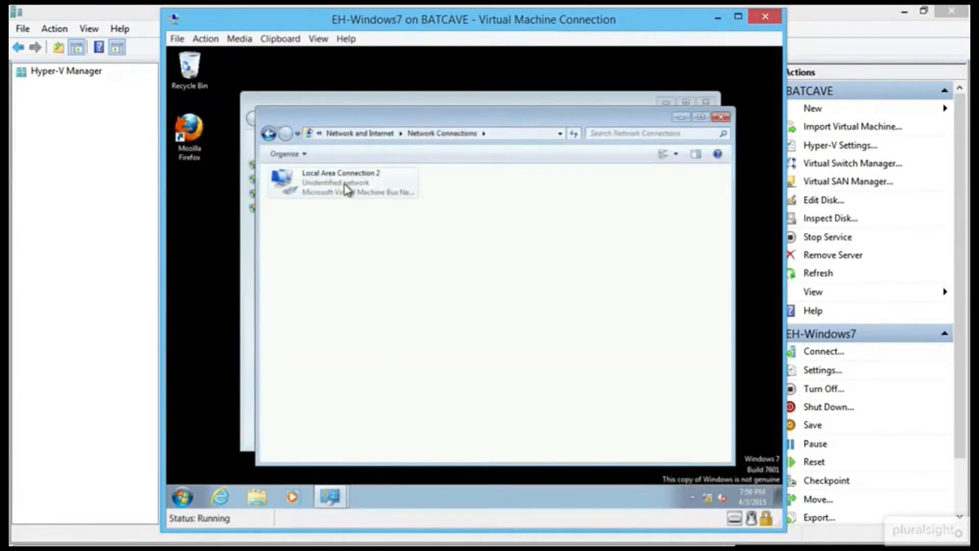
right_click(347, 189)
click(378, 297)
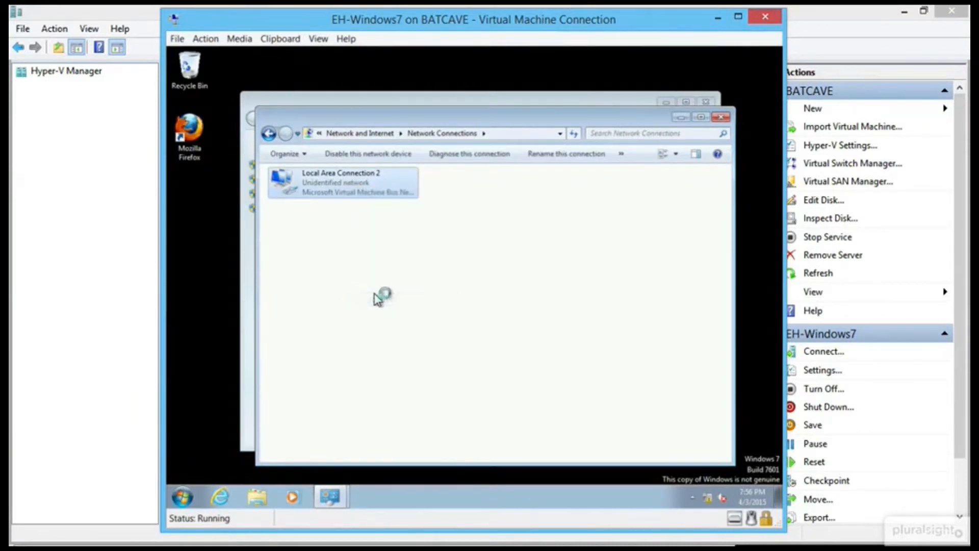
double_click(388, 302)
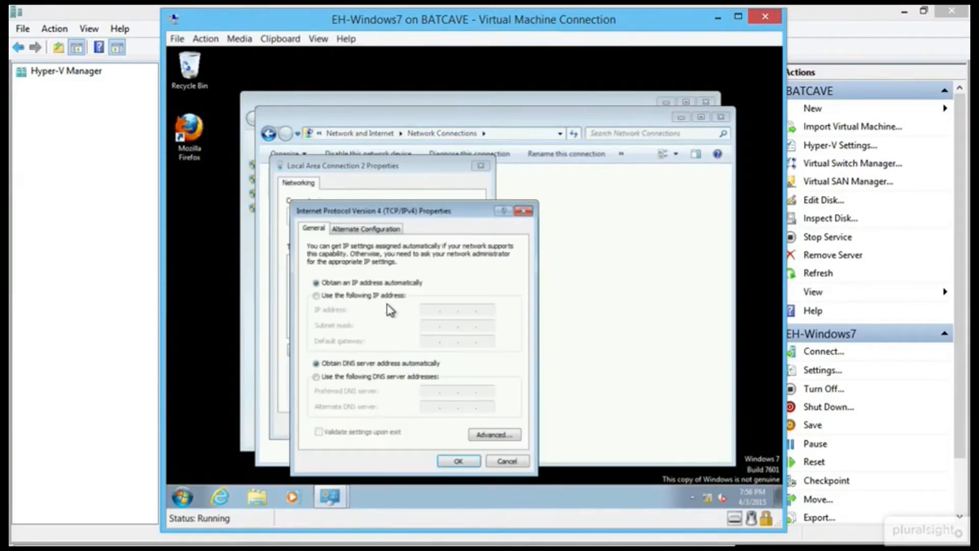
Set static IP 192.168.0.25, mask 255.255.255.0, DNS 192.168.0.10, and save.
click(380, 296)
click(432, 310)
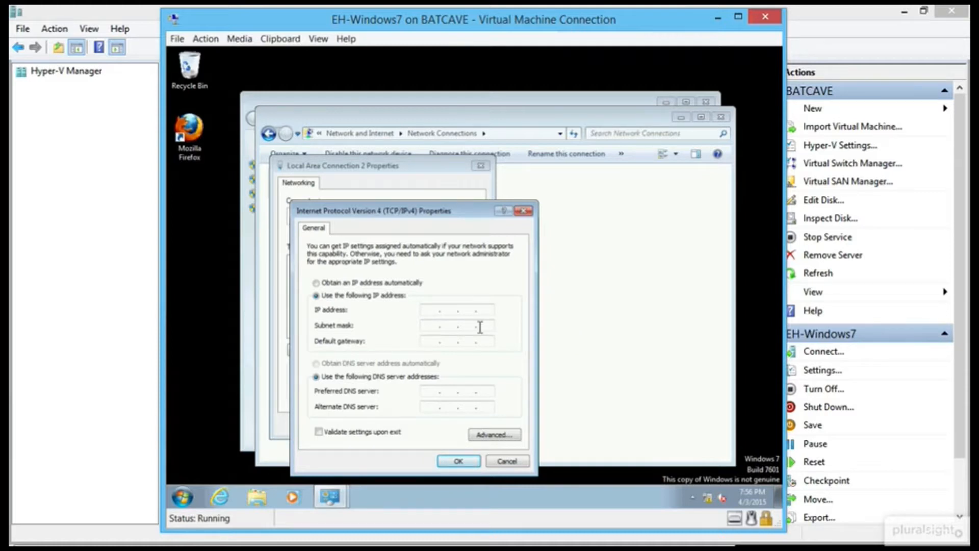
click(431, 310)
text(192 . 168 . 0 . 25)
key(Tab)
key(Tab)
key(Tab)
key(Tab)
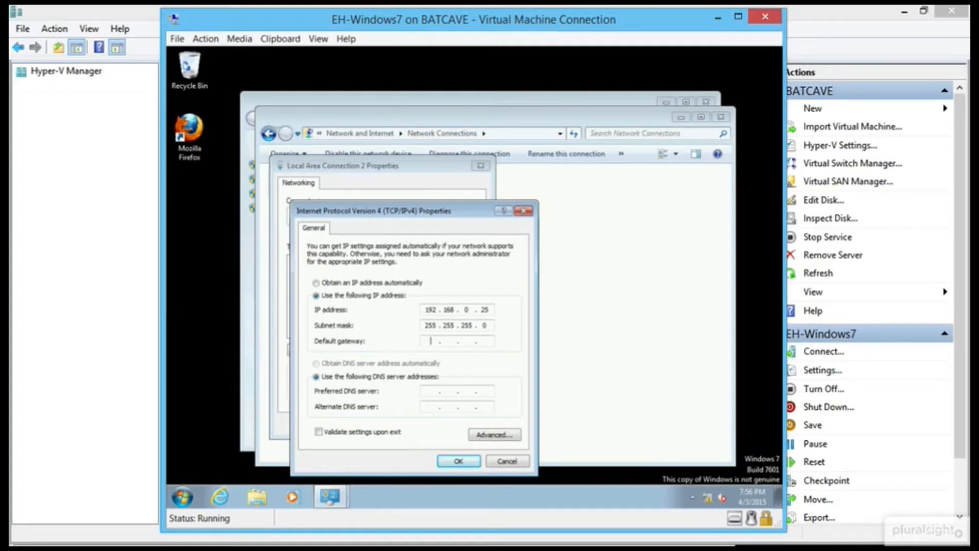
text(192.168.010)
click(465, 461)
click(425, 426)
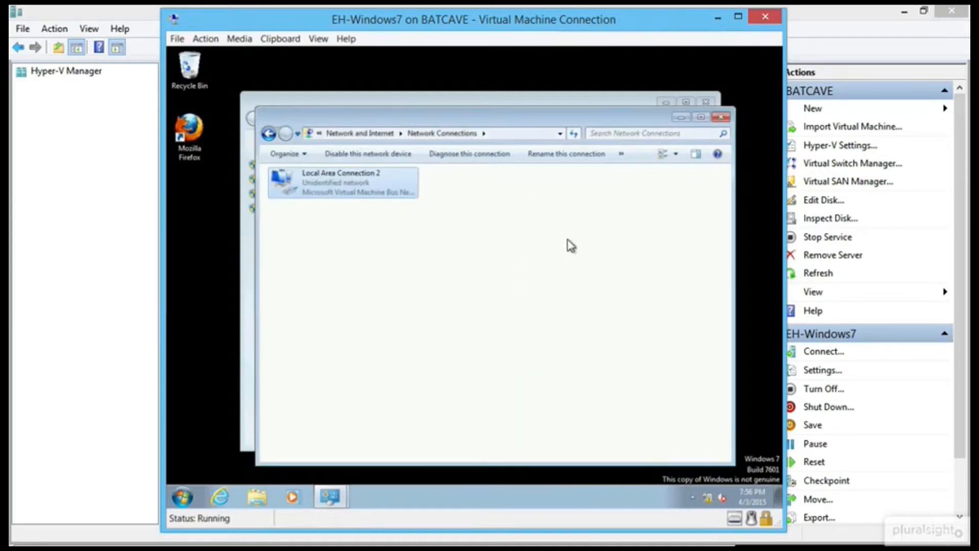
click(720, 117)
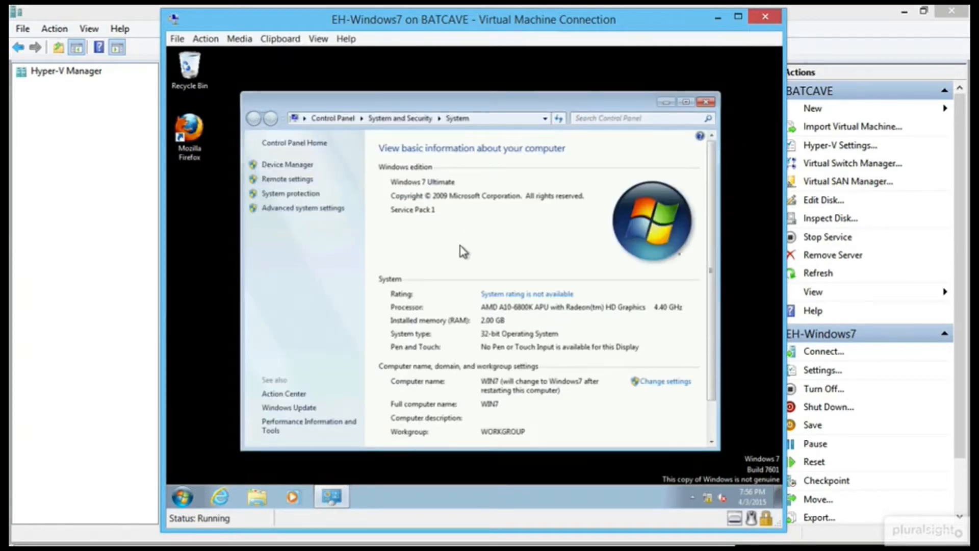
Search 'fire' and turn Windows Firewall off for home/work and public networks.
click(182, 490)
text(fire)
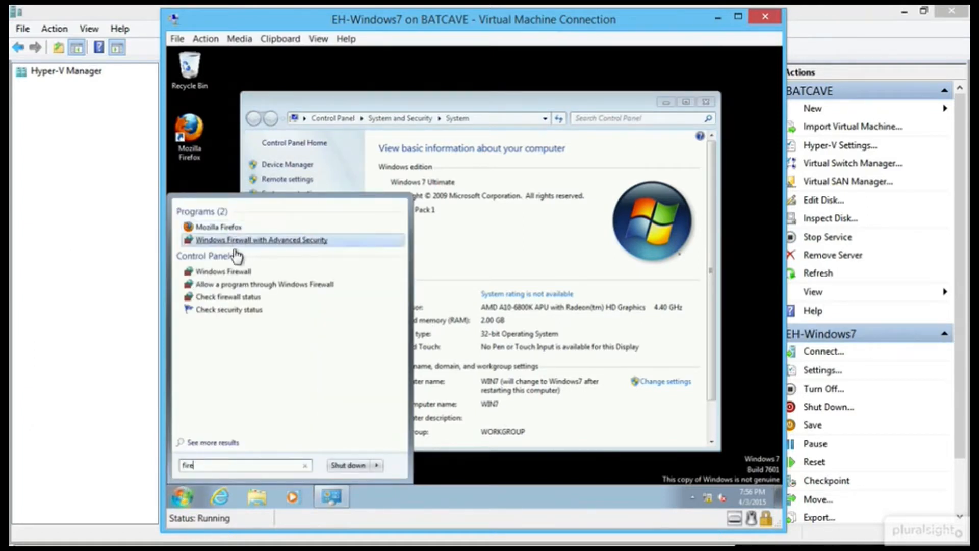
click(229, 271)
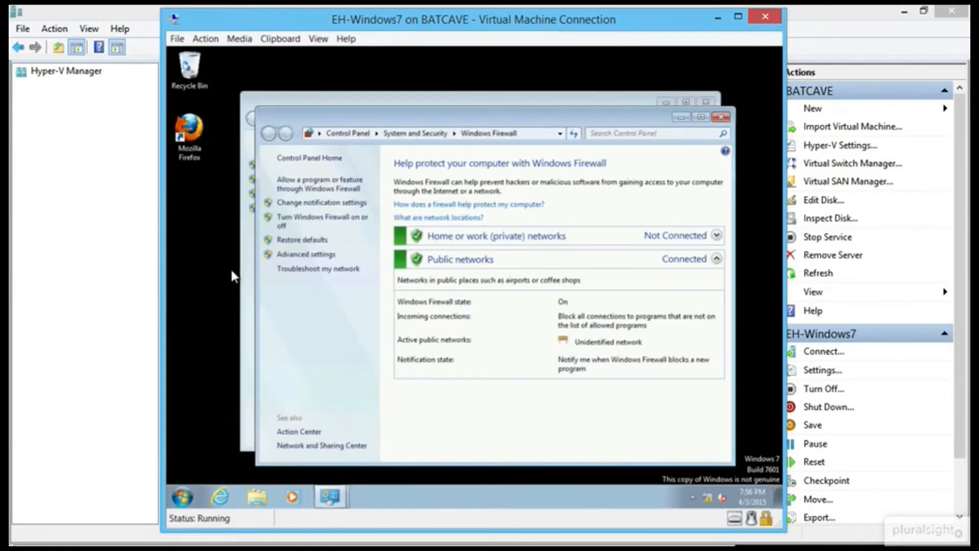
click(325, 218)
click(388, 257)
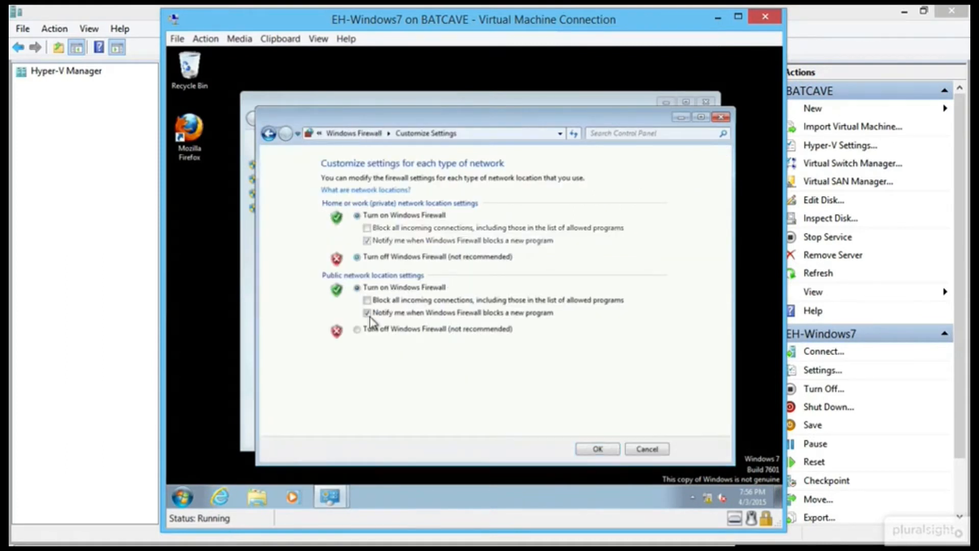
click(368, 329)
click(599, 445)
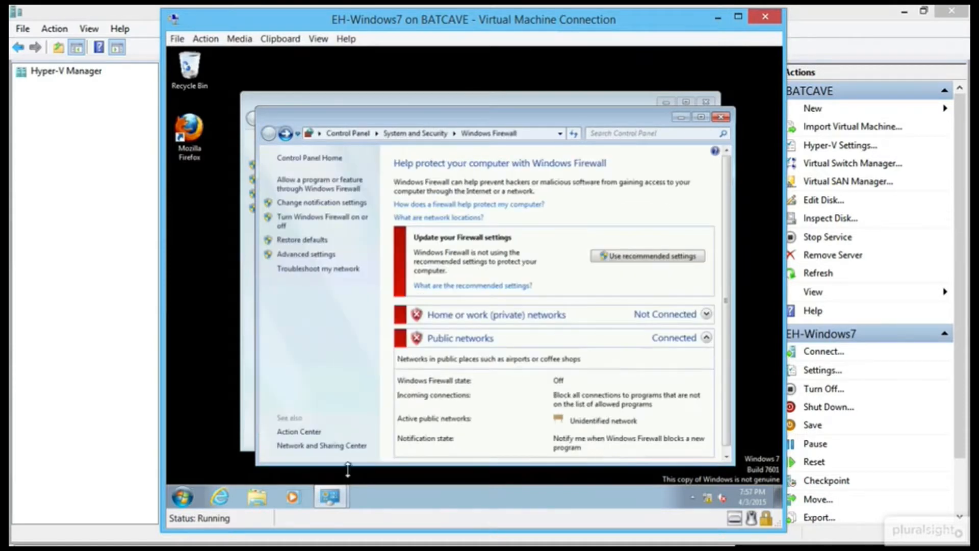
click(183, 496)
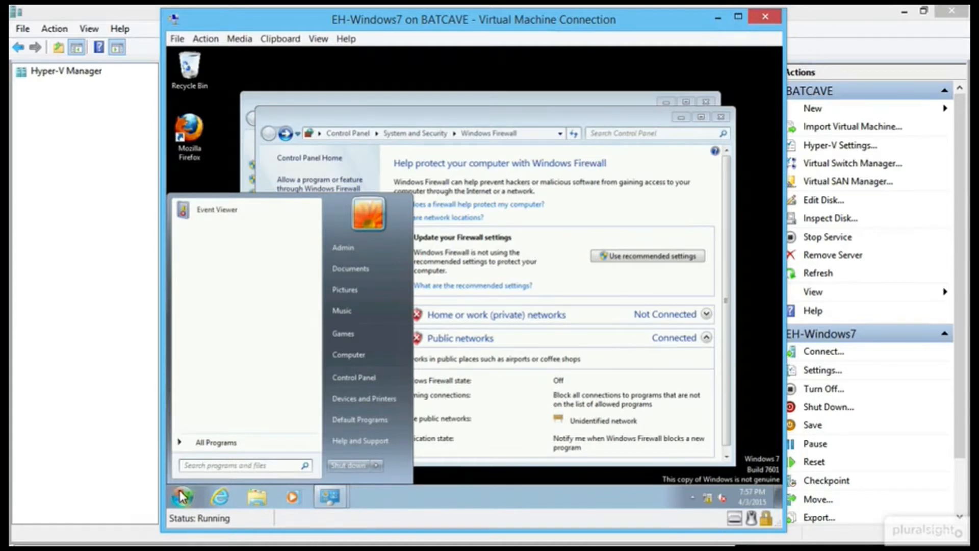
In Local Security Policy, verify Password Policy shows complexity requirements Disabled.
text(admin)
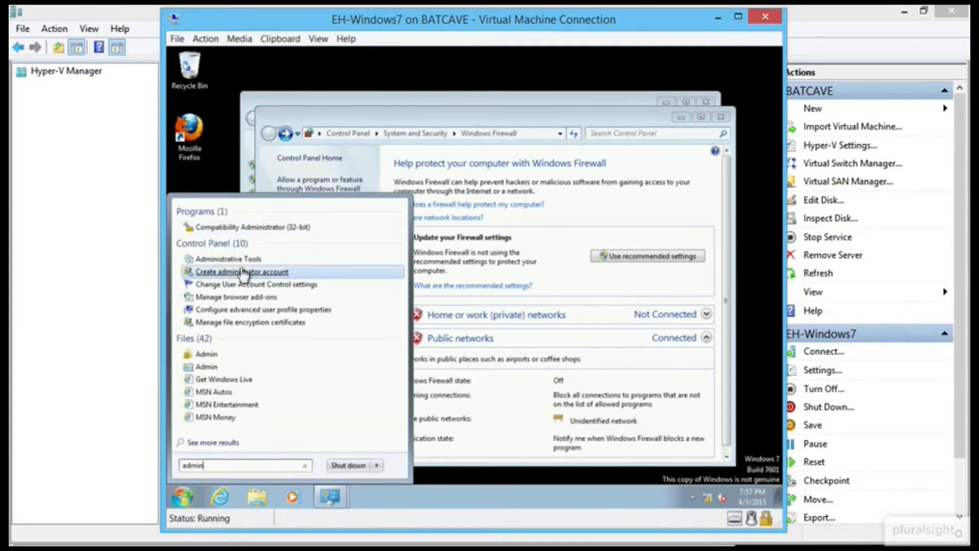
click(253, 258)
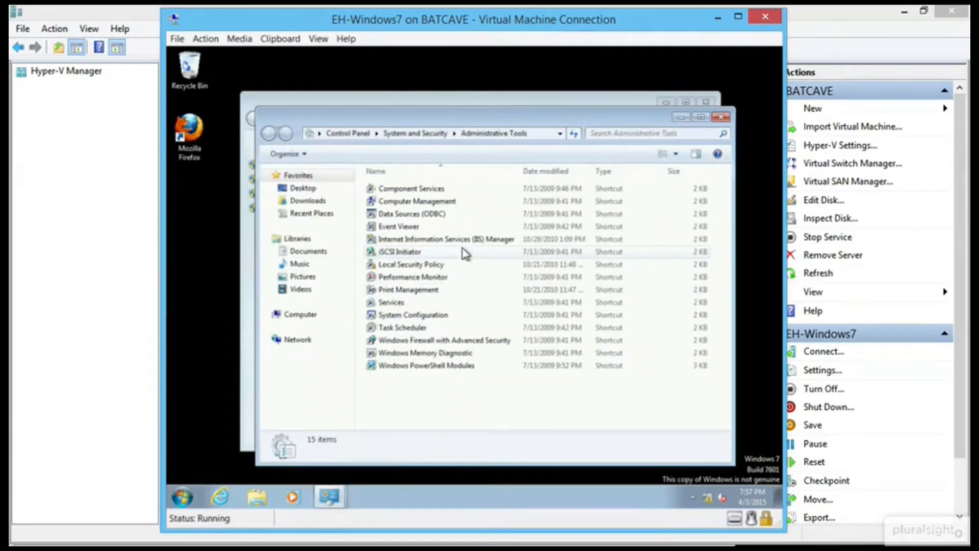
double_click(412, 267)
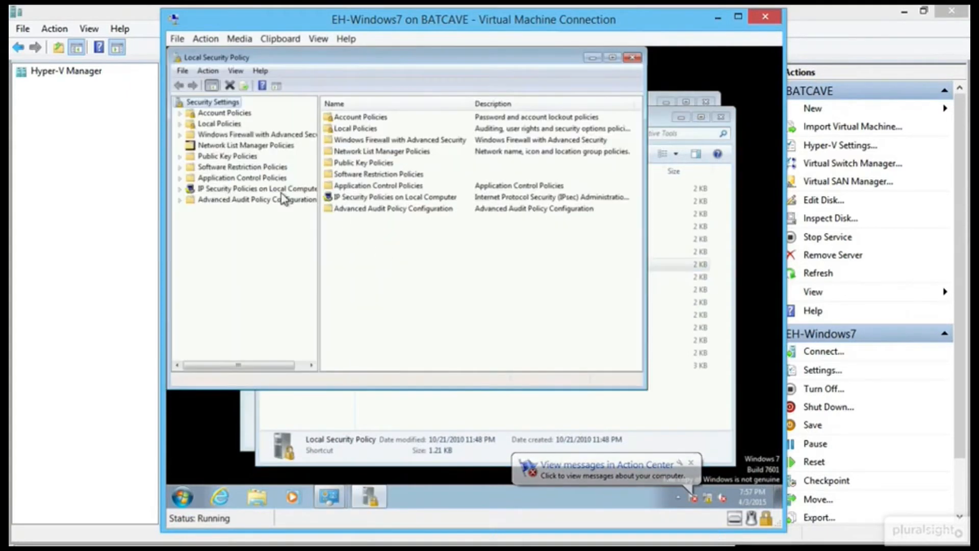
double_click(220, 113)
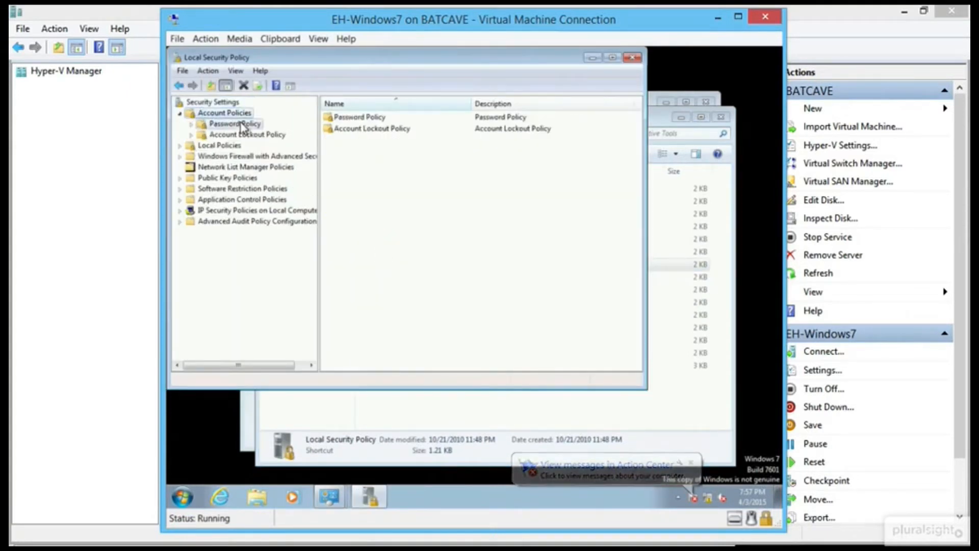
click(244, 127)
click(547, 164)
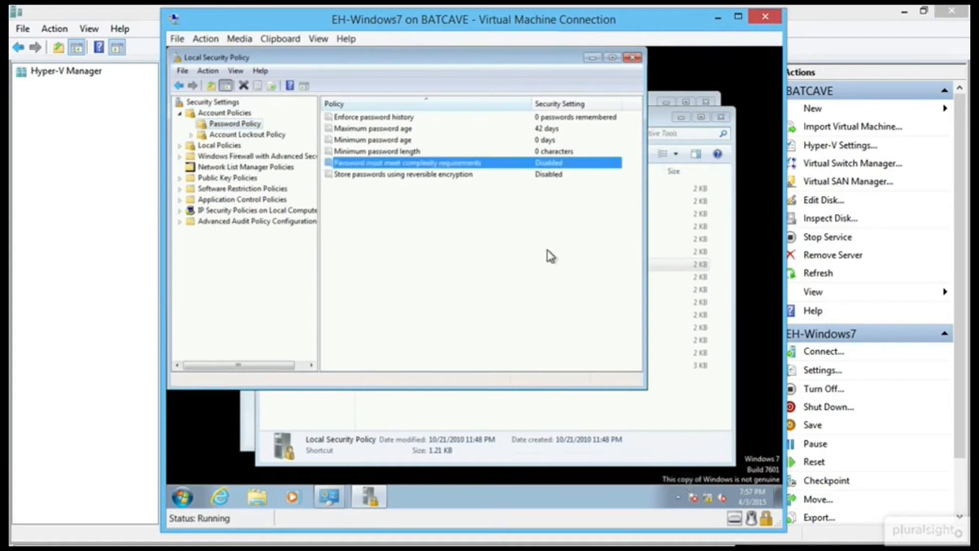
click(632, 58)
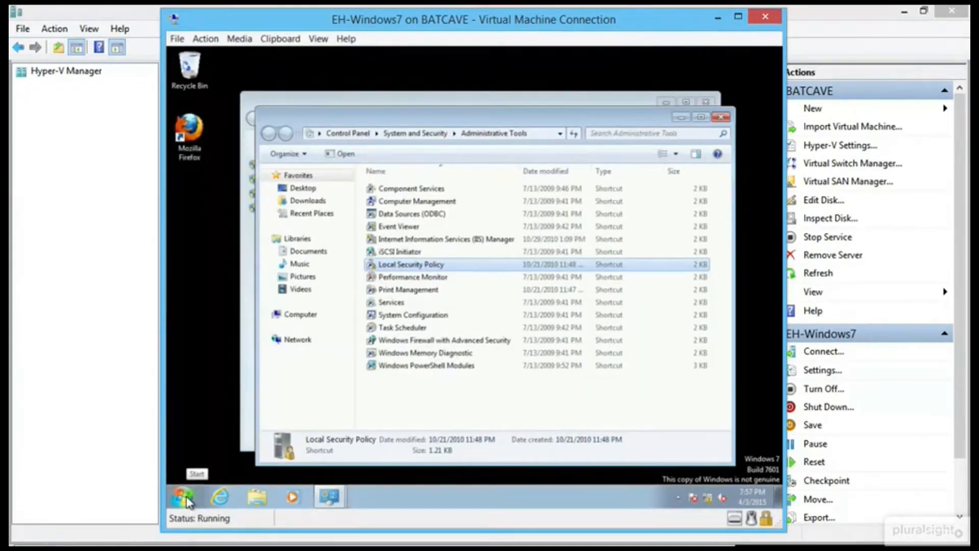
click(443, 202)
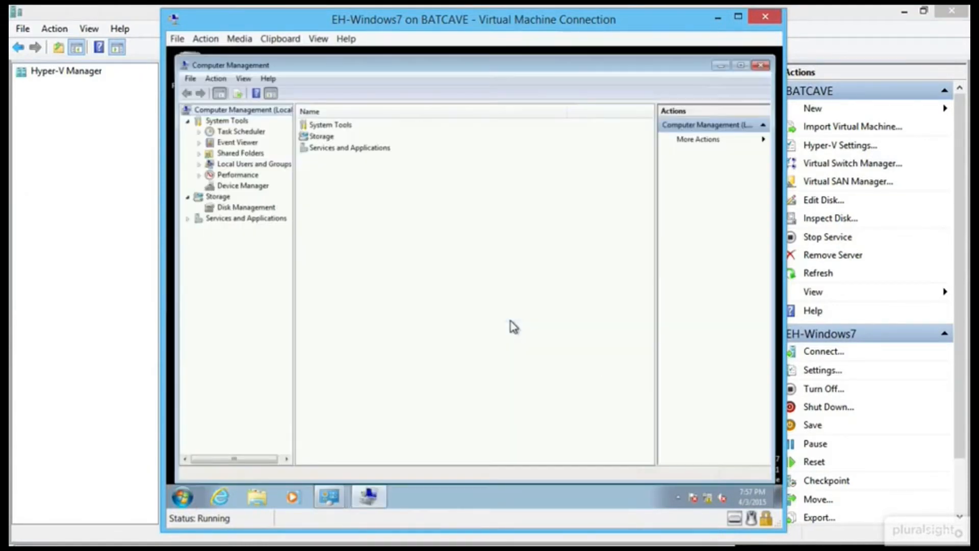
In Local Users and Groups > Users, create the first user with full name, password, no forced change.
click(199, 163)
click(236, 175)
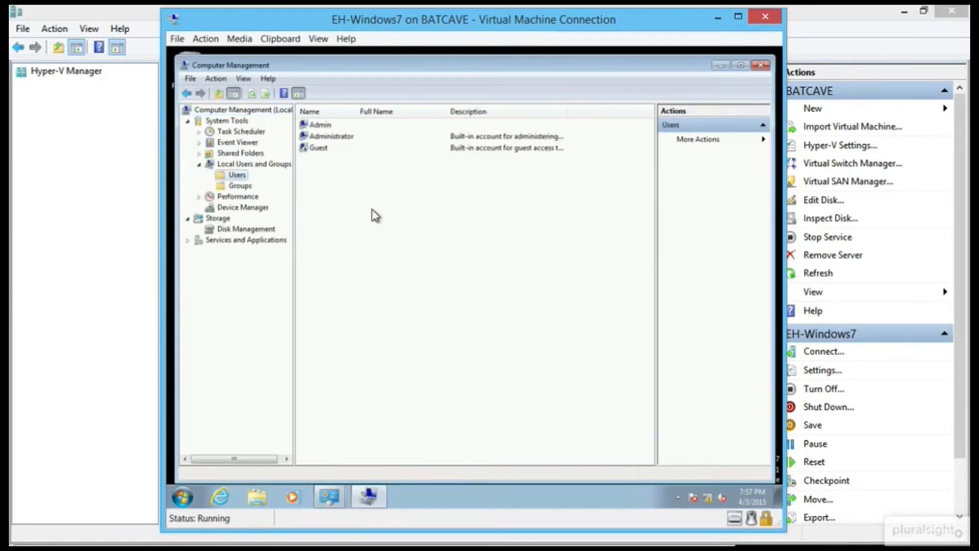
right_click(344, 199)
click(398, 205)
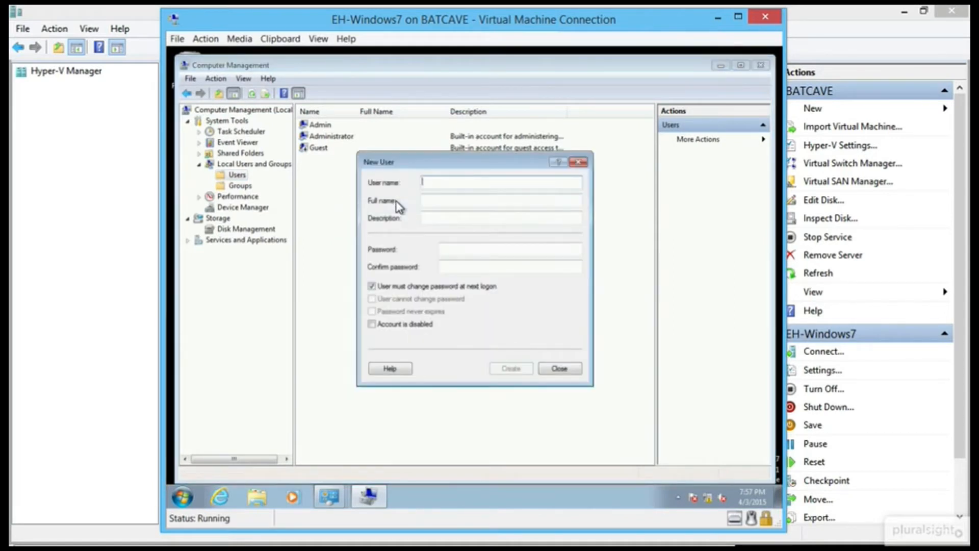
text(bwayne)
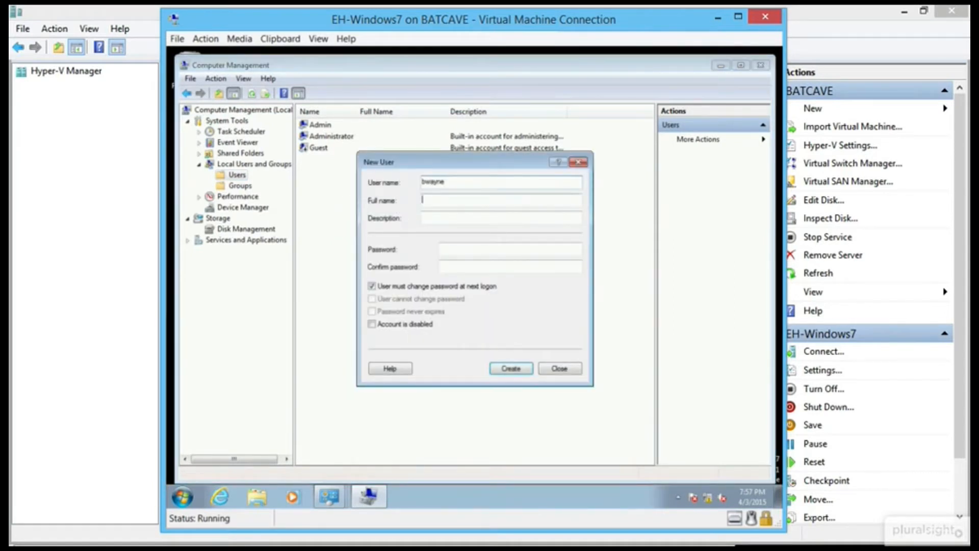
text(Bruce)
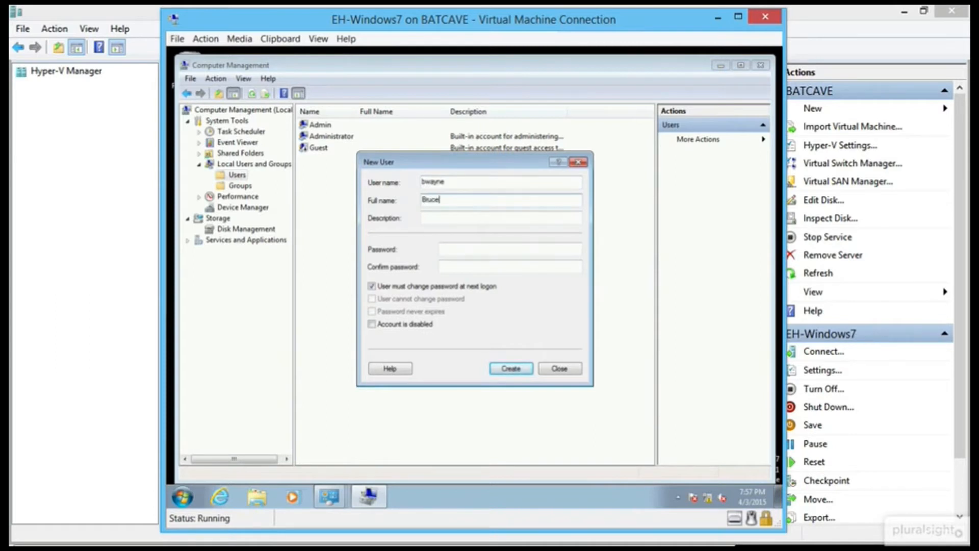
text( Wayne)
key(Tab)
key(Tab)
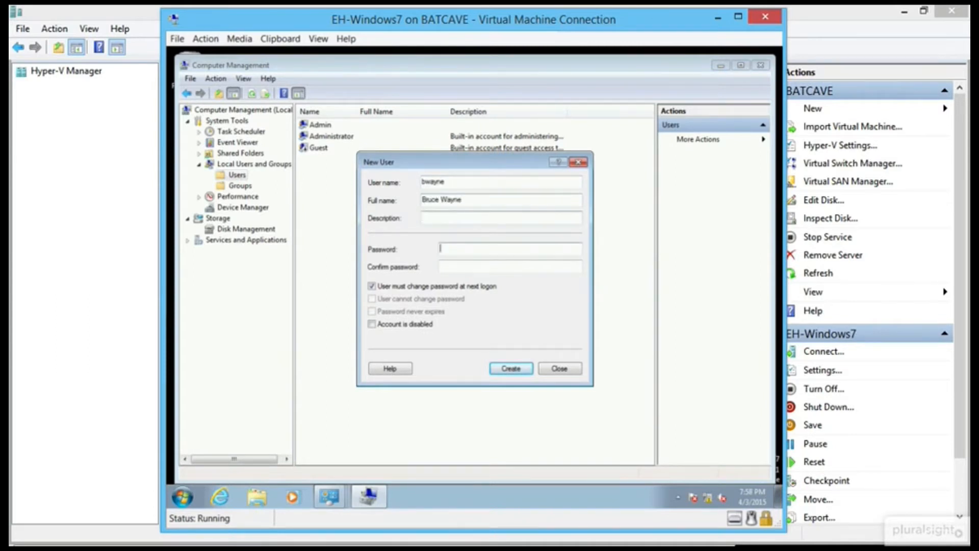
text(••••••)
key(Tab)
text(••••••)
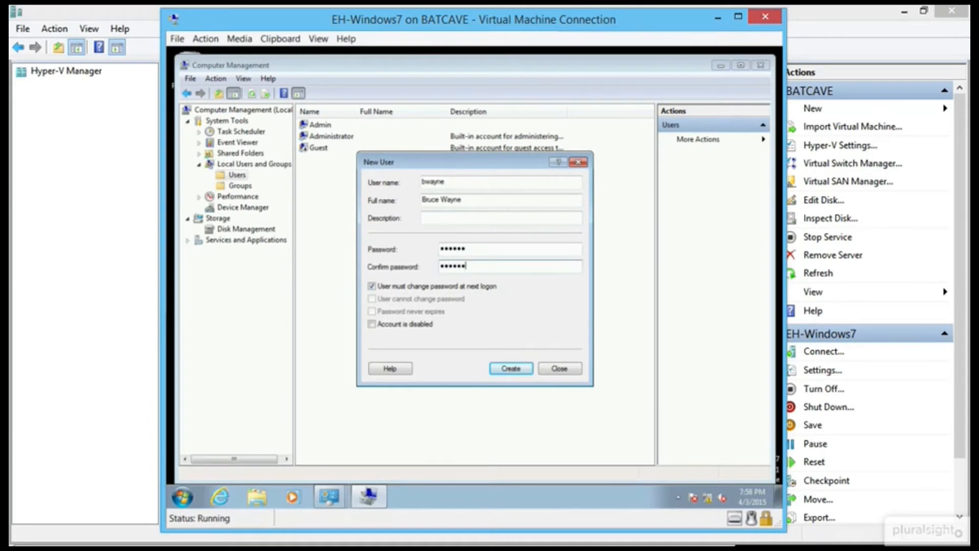
click(416, 286)
click(511, 368)
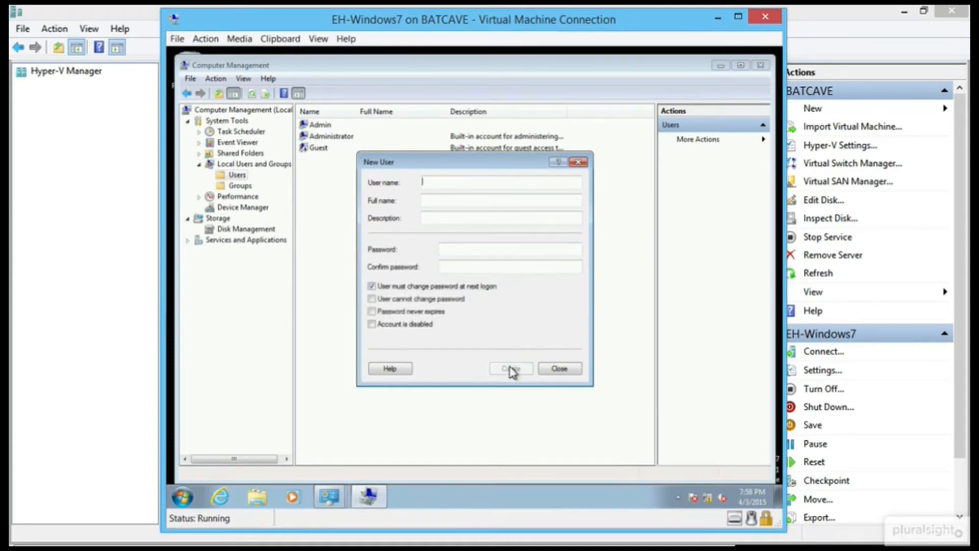
Create the second local user account with its full name and password.
text(yson)
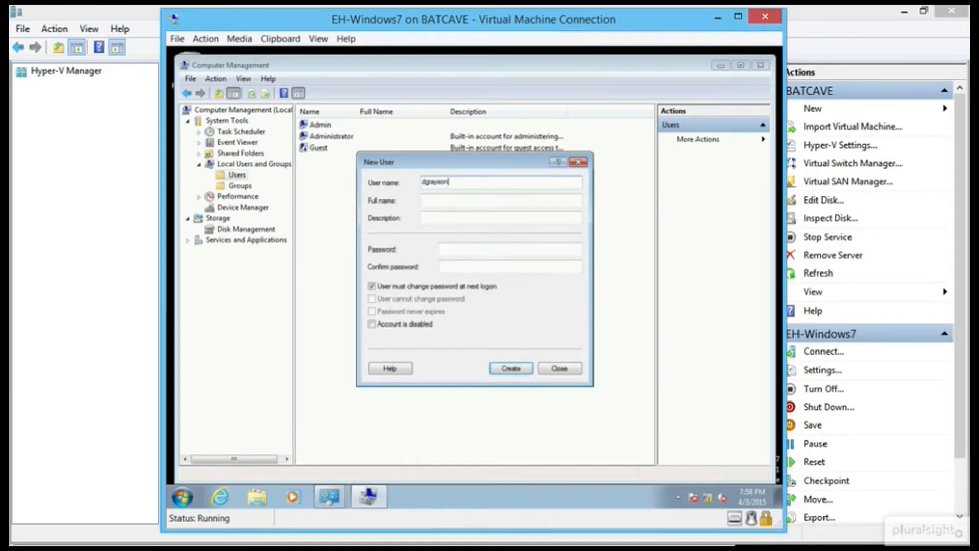
text(Dick)
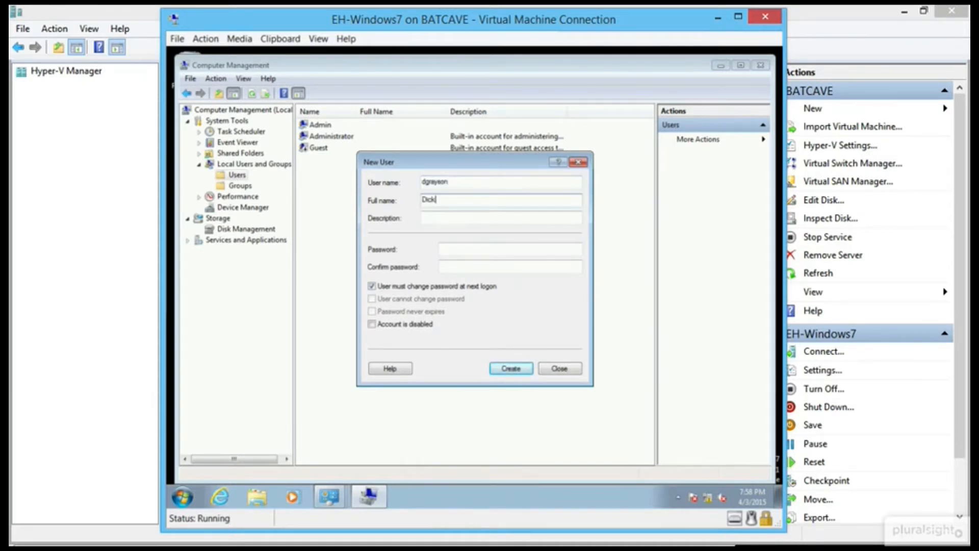
text( Grayson)
key(Tab)
key(Tab)
text(*****)
key(Tab)
text(*****)
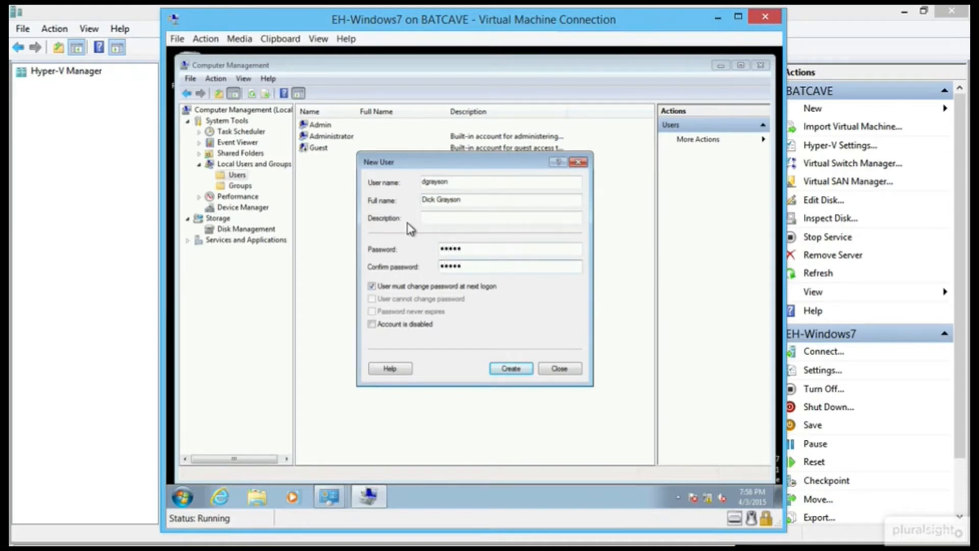
click(511, 369)
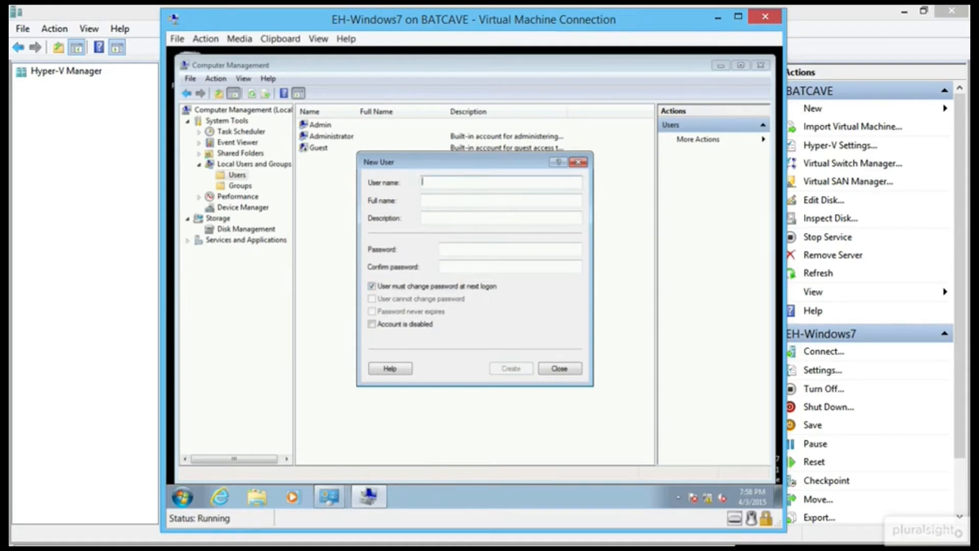
Create the third local user with full name and password, without a forced password change.
text(hjordon)
key(Tab)
text(Hal Jordon)
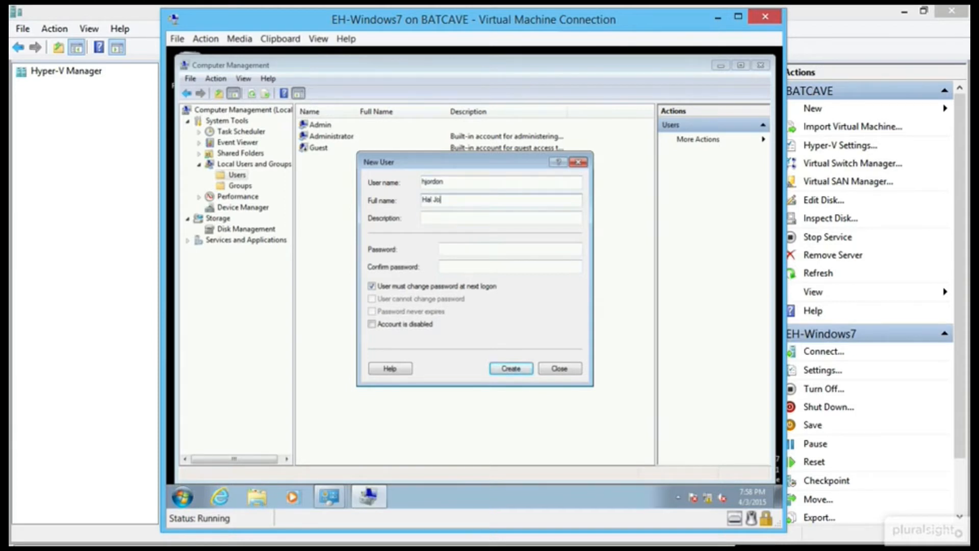
key(Tab)
key(Tab)
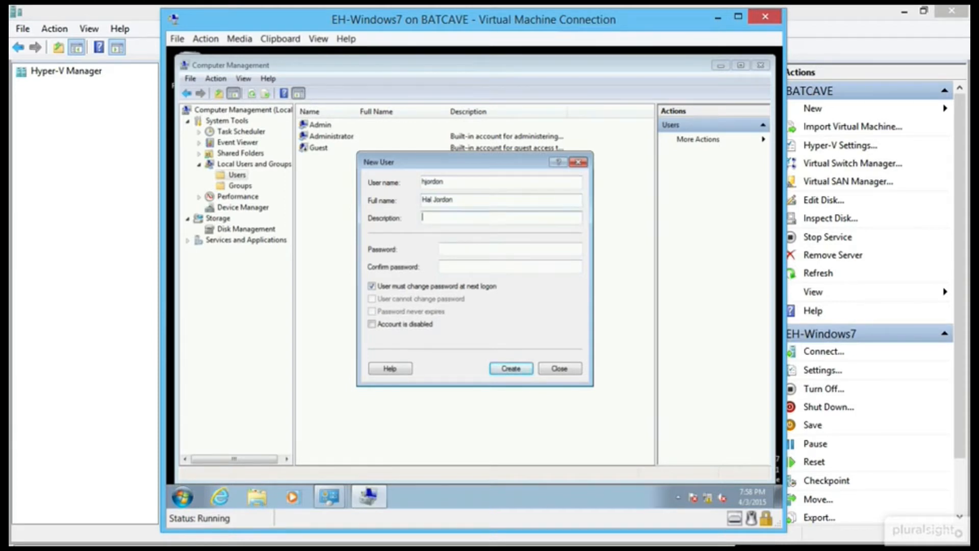
text(pass1)
key(Tab)
text(pass1)
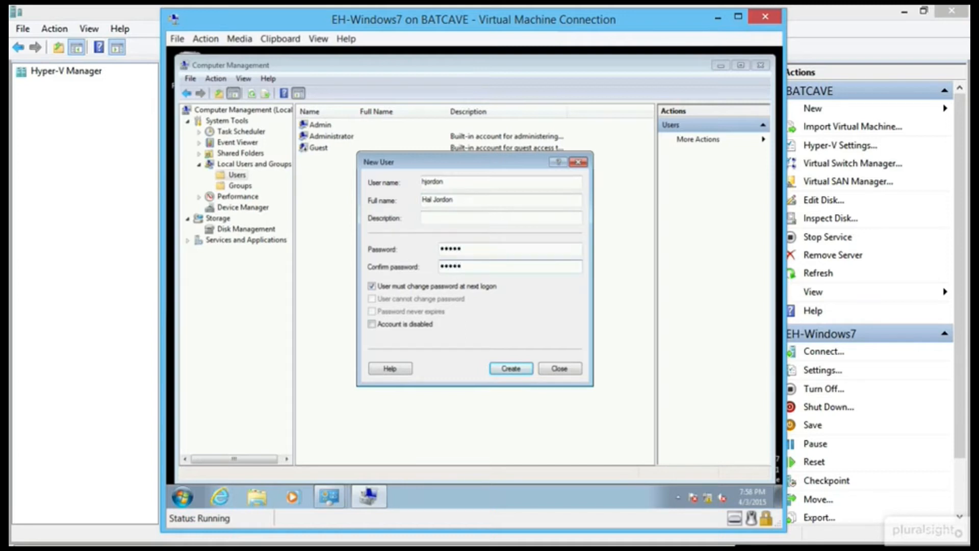
click(409, 286)
click(513, 371)
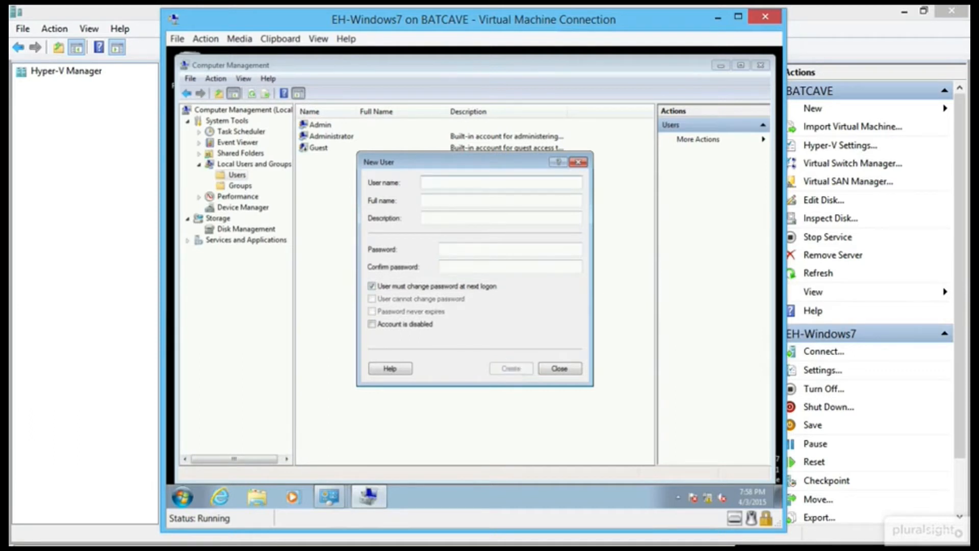
Create the fourth local user with full name and password, then close the New User form.
text(ckent)
key(Tab)
text(Clark Kent)
key(Tab)
key(Tab)
text(Pa$$w0rd)
key(BackSpace)
key(BackSpace)
key(BackSpace)
key(BackSpace)
key(BackSpace)
key(BackSpace)
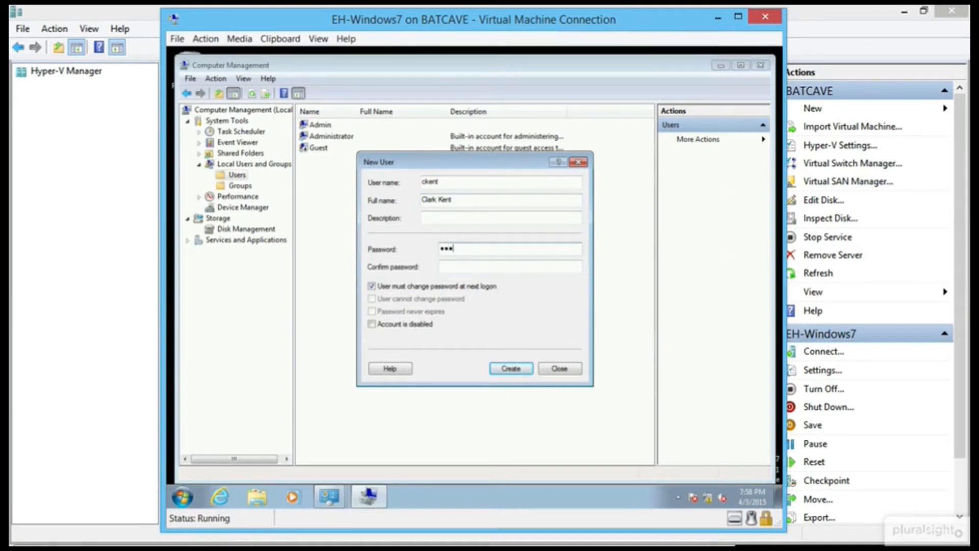
text(••••)
key(Tab)
text(•••••)
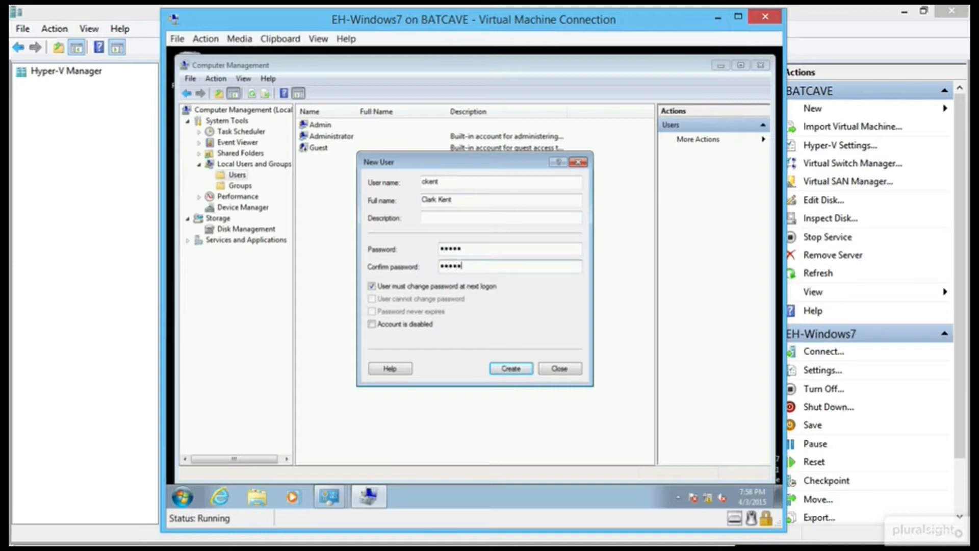
click(439, 287)
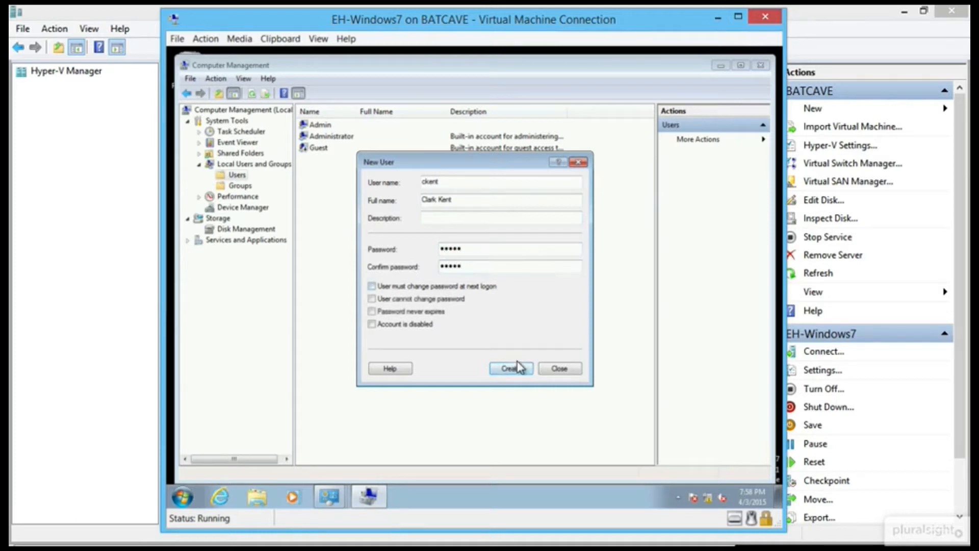
click(510, 368)
click(559, 368)
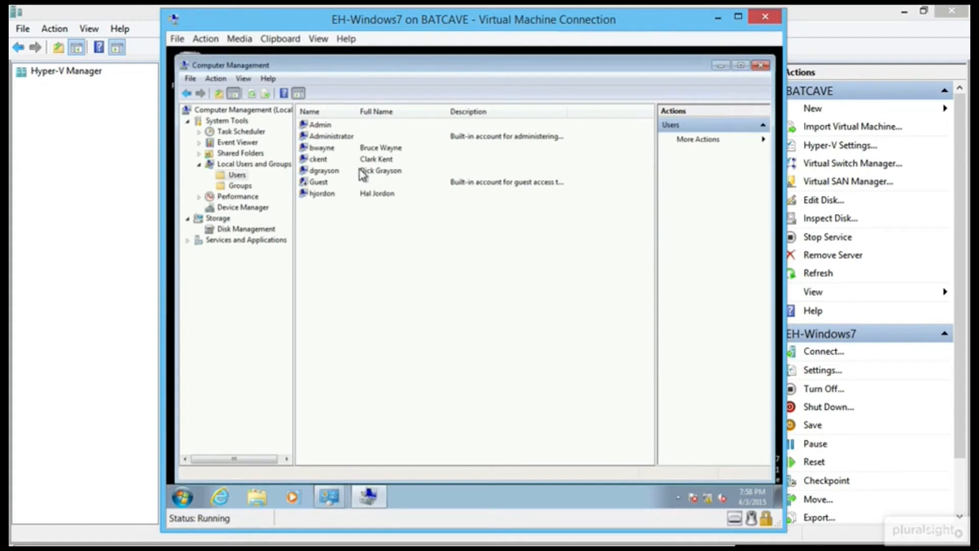
Sort users by full name, minimize Computer Management, and close Administrative Tools, Firewall and System windows.
click(402, 120)
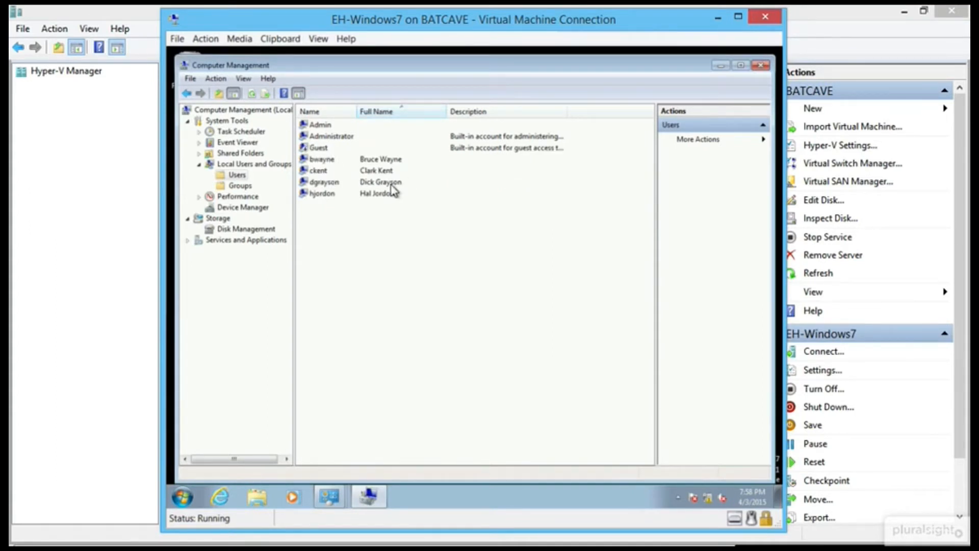
click(720, 65)
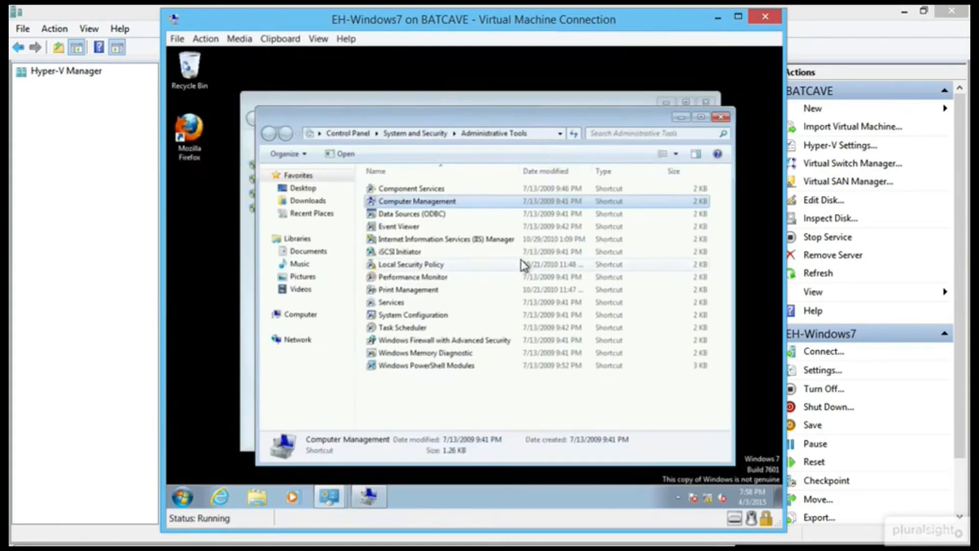
click(721, 120)
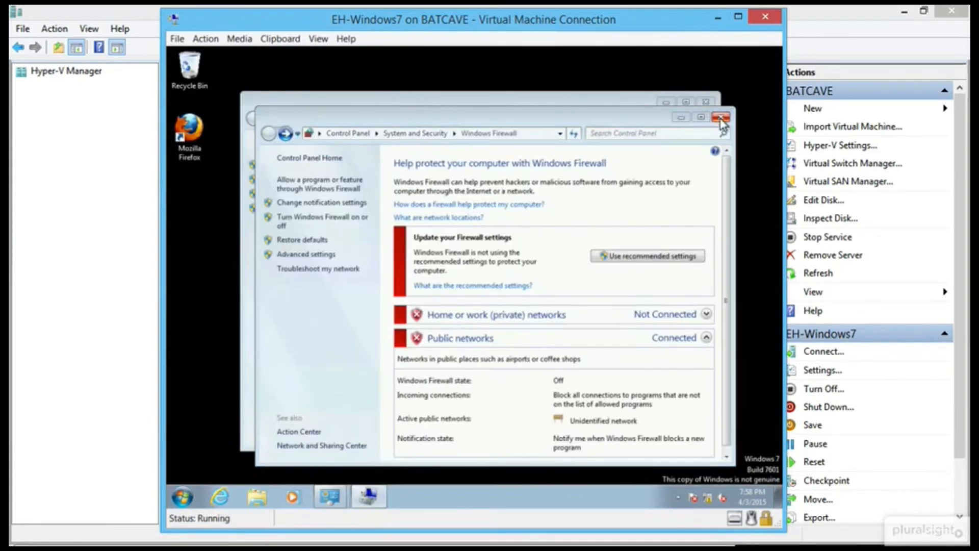
click(720, 118)
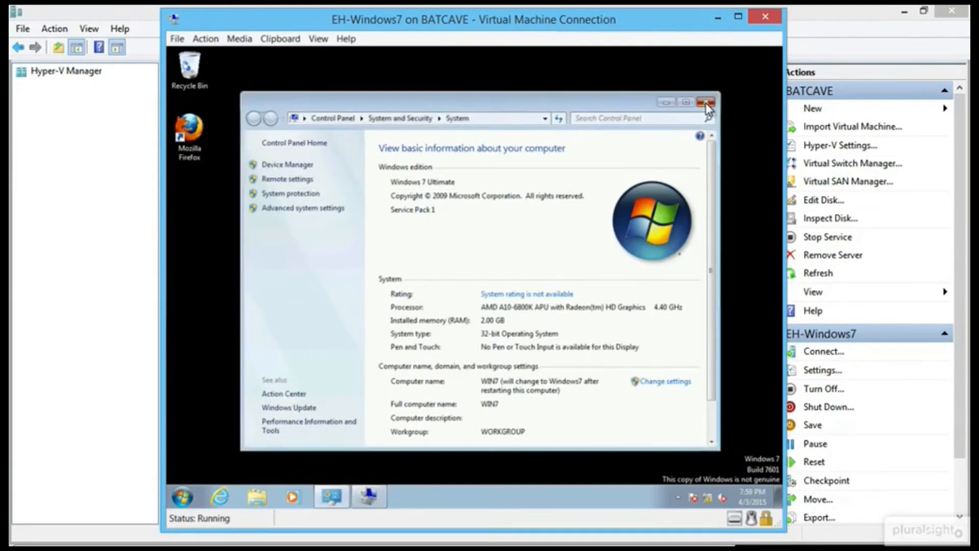
click(706, 102)
mouse_move(694, 500)
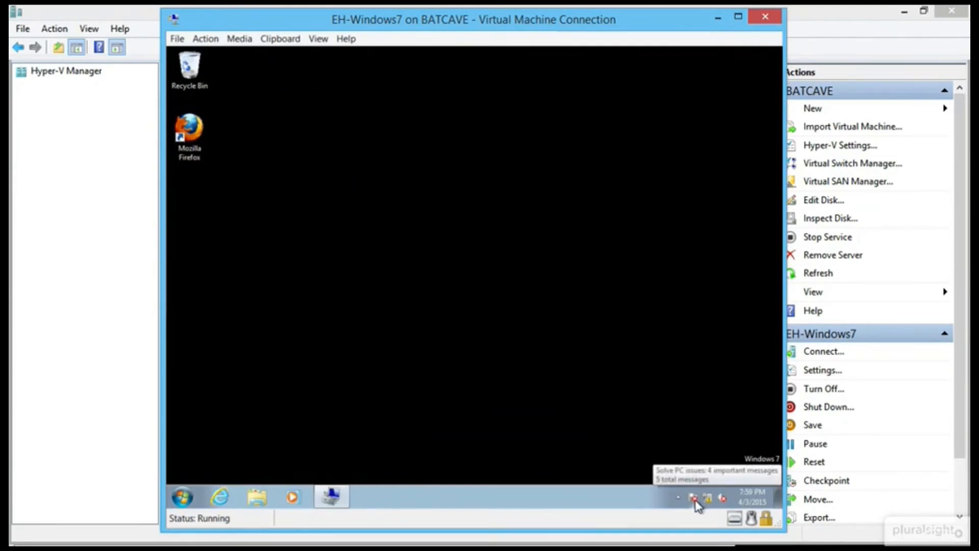
Turn off Action Center messages for firewall, spyware, virus protection, Windows Update and Windows Backup.
click(696, 501)
click(683, 353)
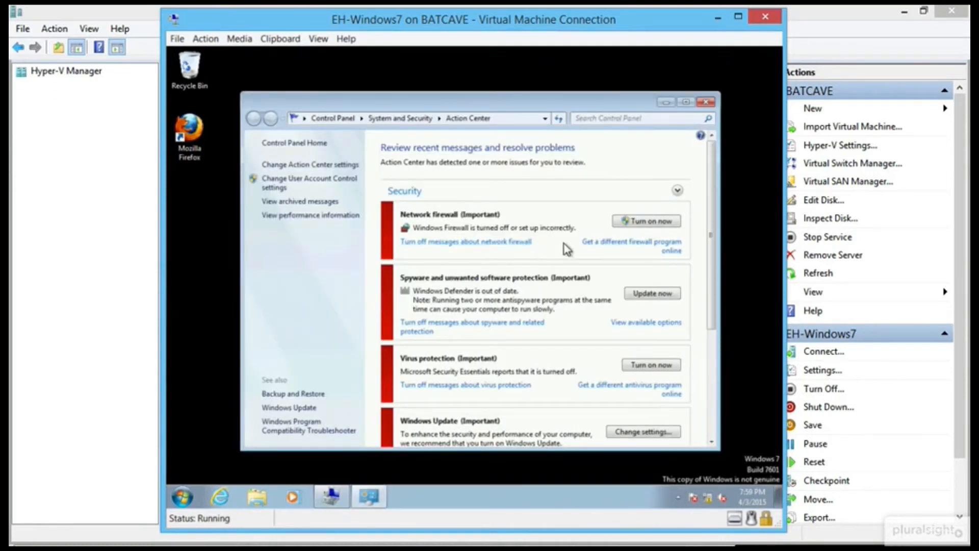
click(517, 241)
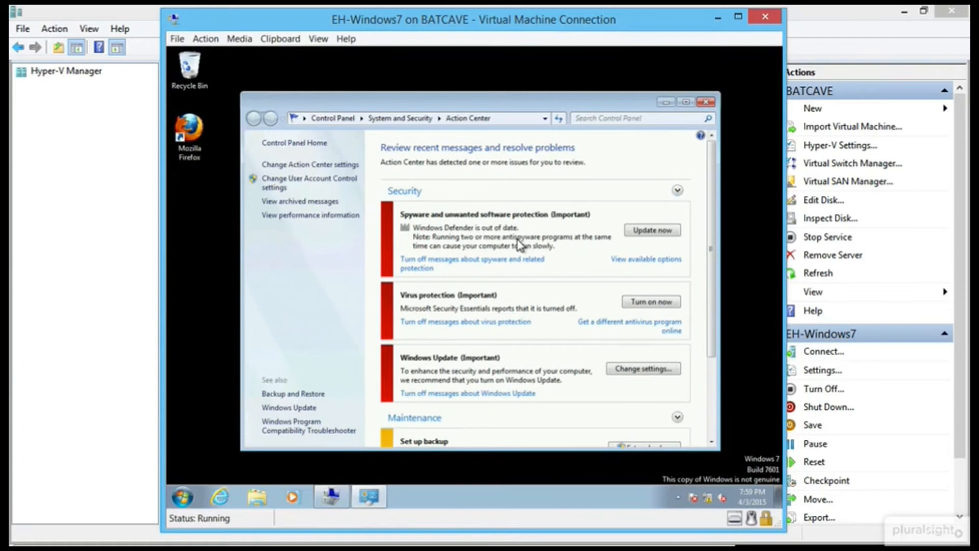
click(476, 272)
click(490, 244)
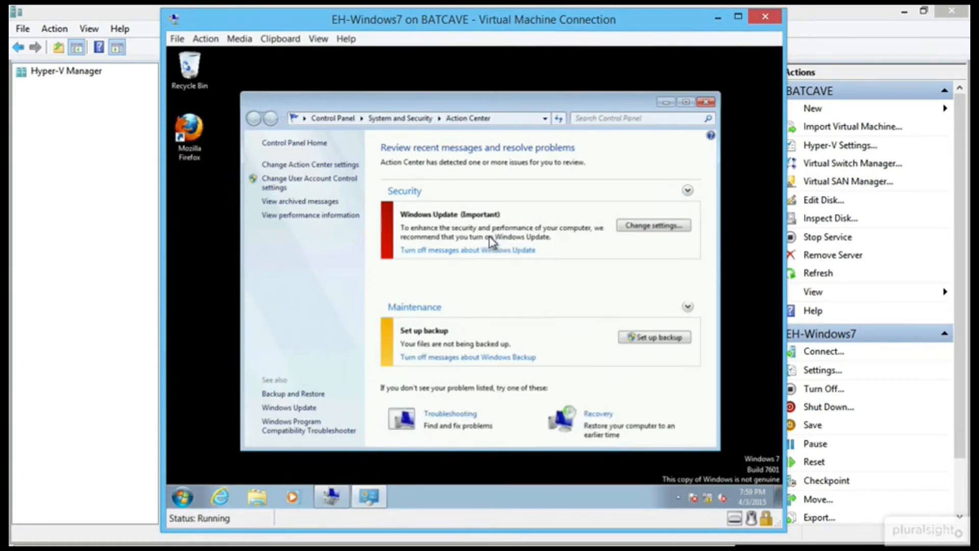
click(484, 252)
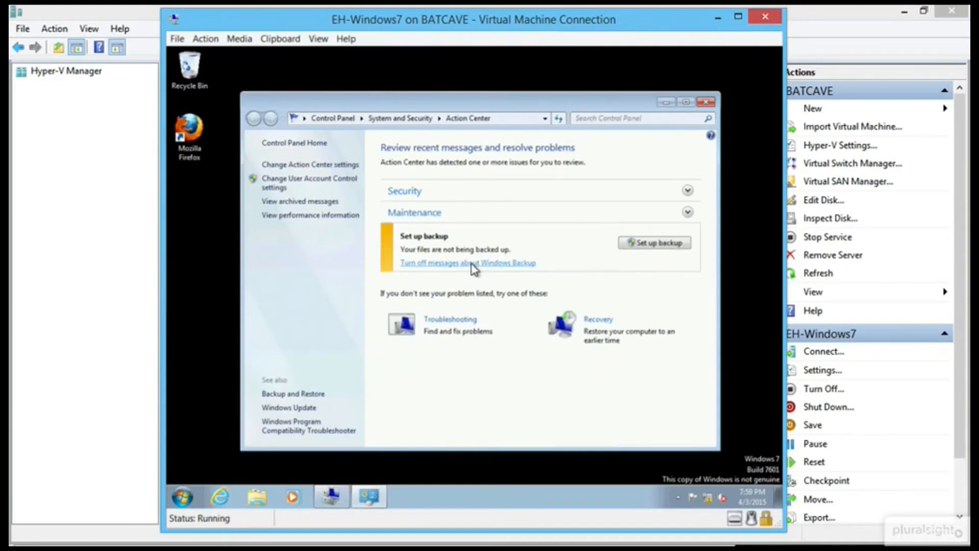
click(473, 266)
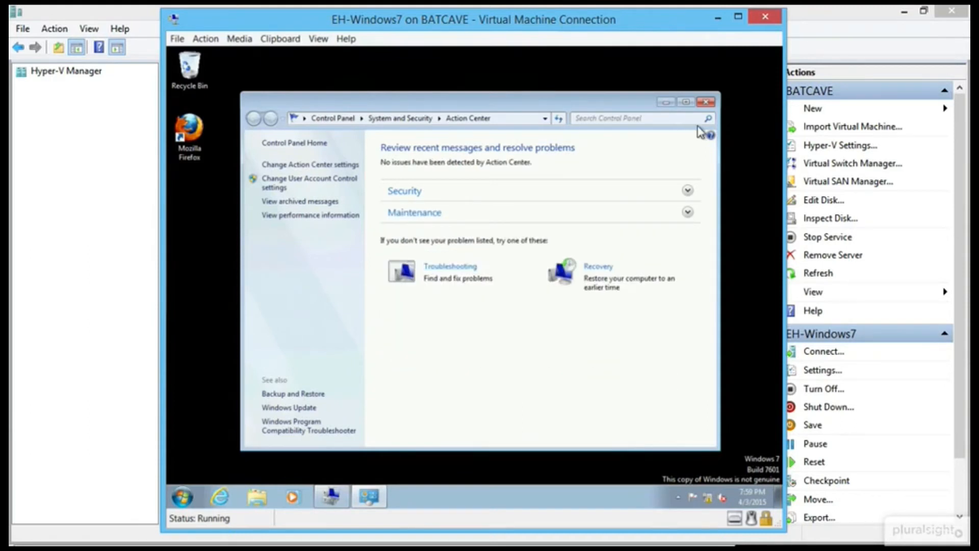
click(707, 102)
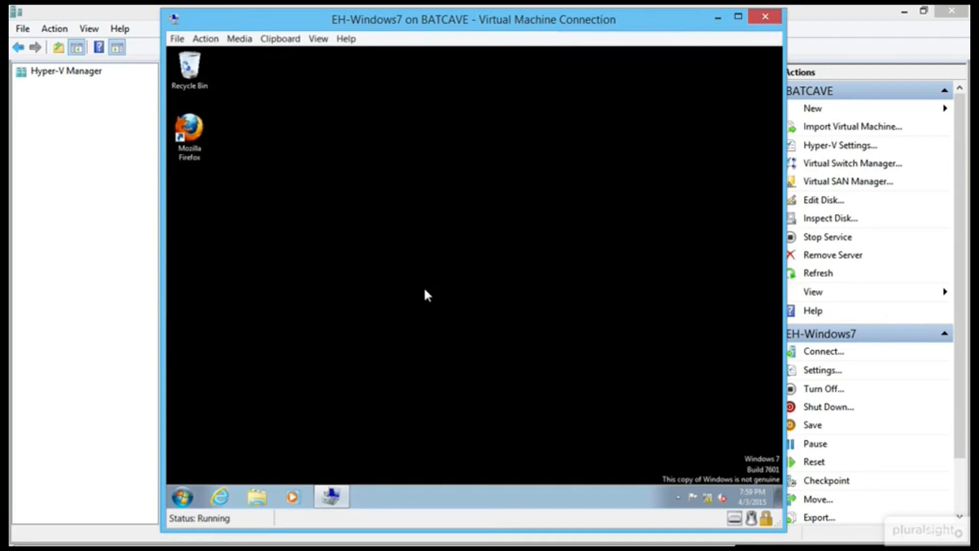
click(183, 502)
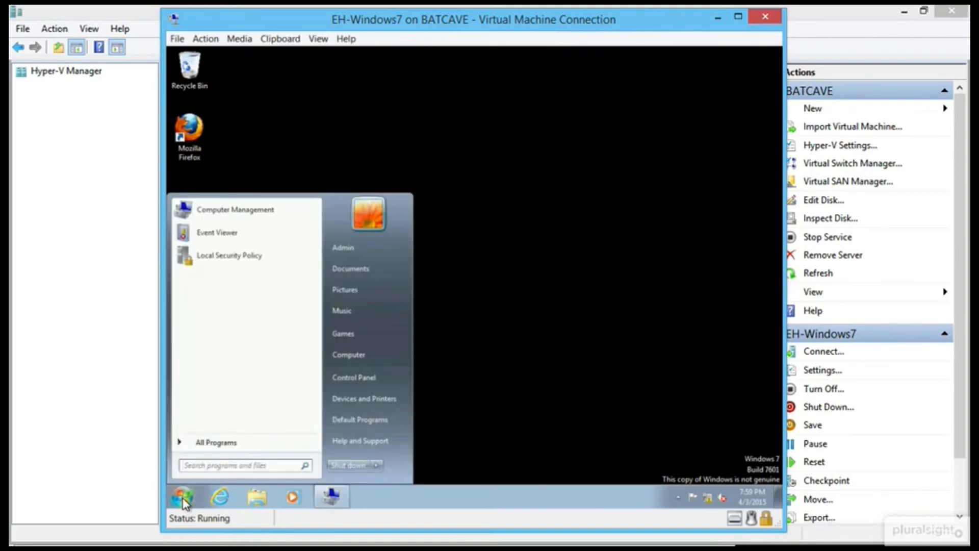
Search 'cmd' and run Command Prompt as administrator.
text(cmd)
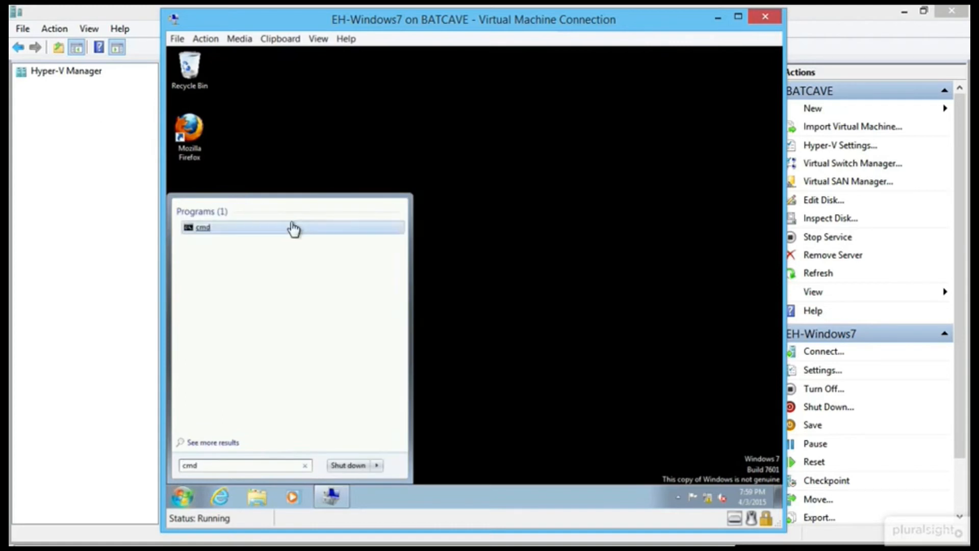
right_click(203, 236)
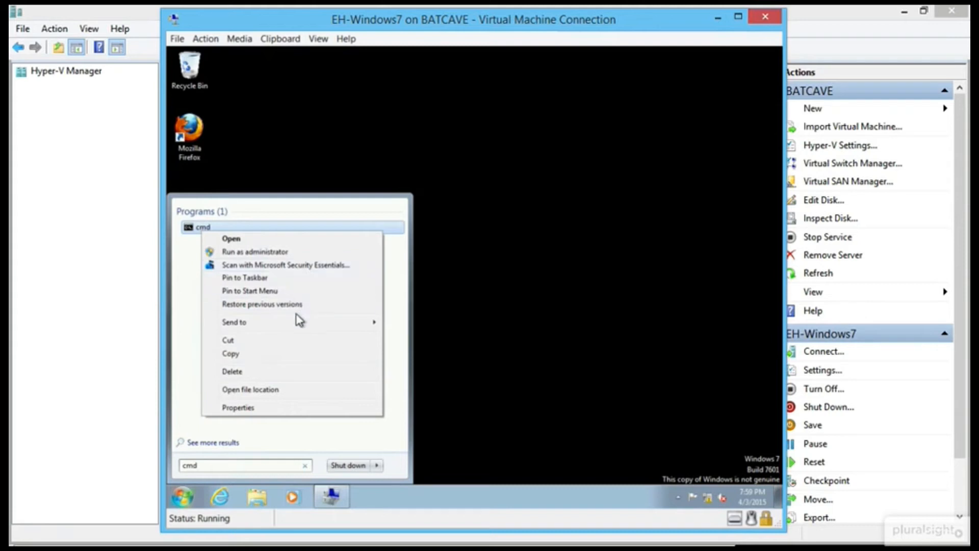
click(310, 250)
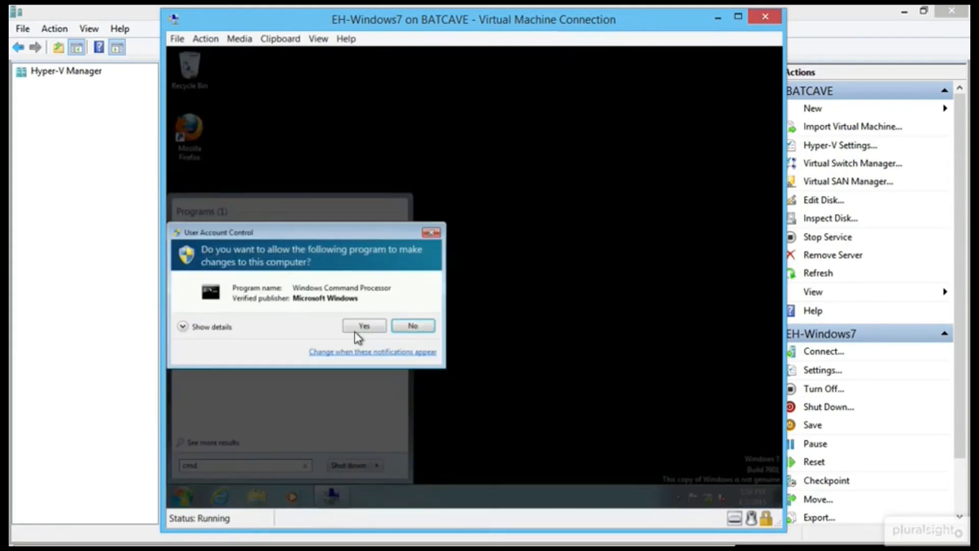
click(358, 327)
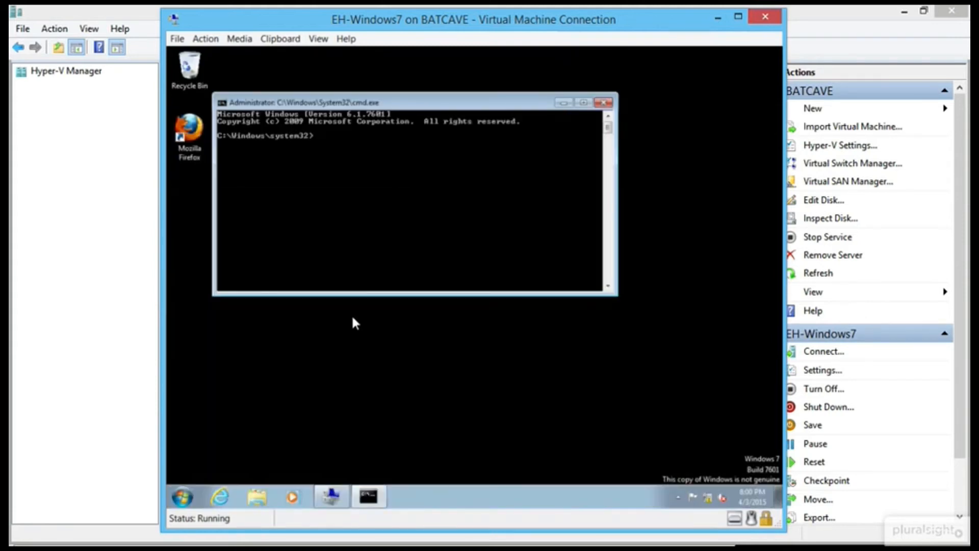
In the console properties, enlarge the font and set the screen text colour to yellow.
click(223, 103)
click(255, 221)
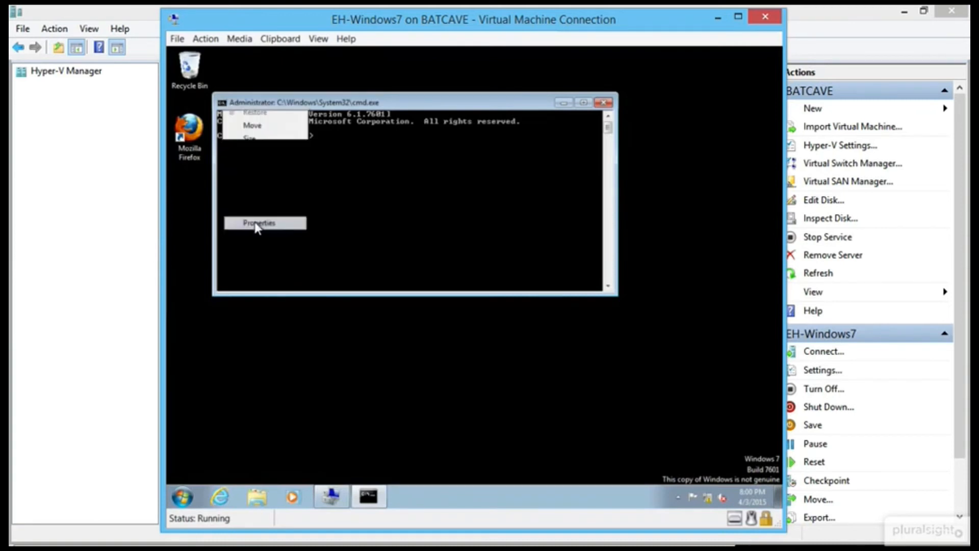
click(274, 130)
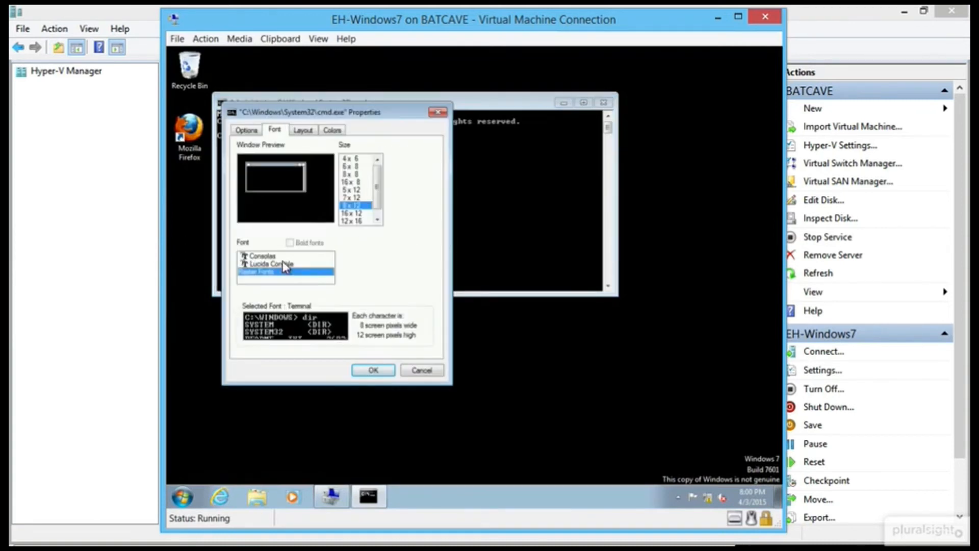
click(332, 130)
click(413, 227)
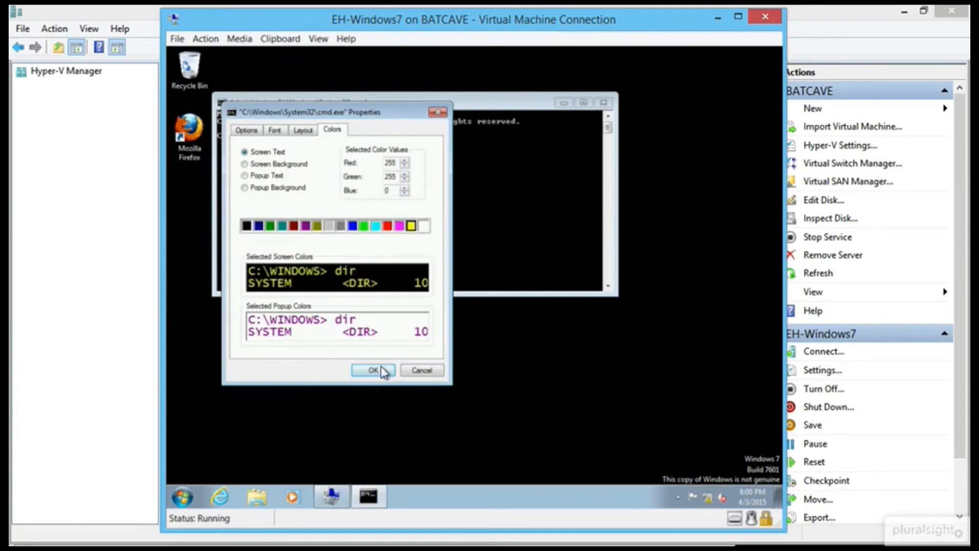
click(378, 370)
text(s)
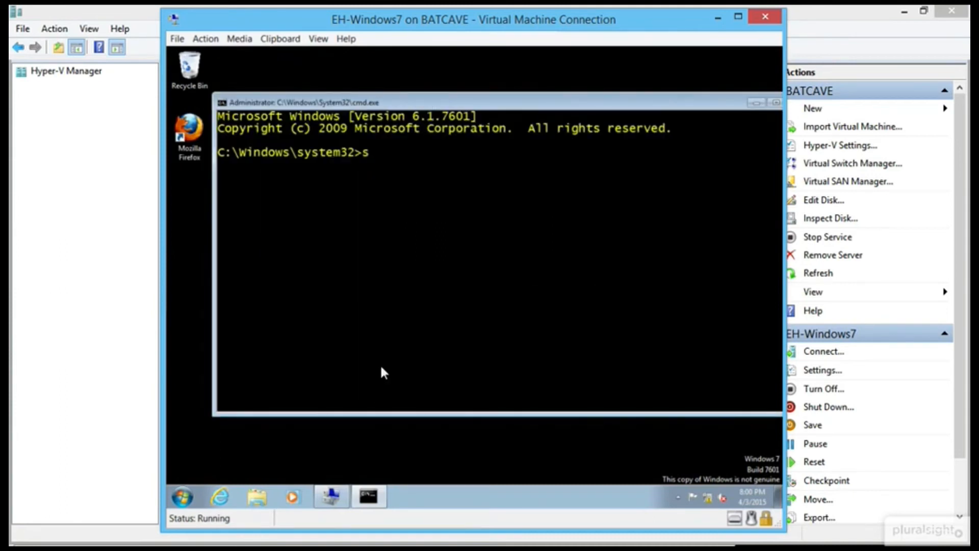
text(lmgr)
text(.vb)
Run slmgr -rearm, dismiss the success message, and close the Command Prompt.
key(BackSpace)
key(BackSpace)
key(BackSpace)
text(-rearm)
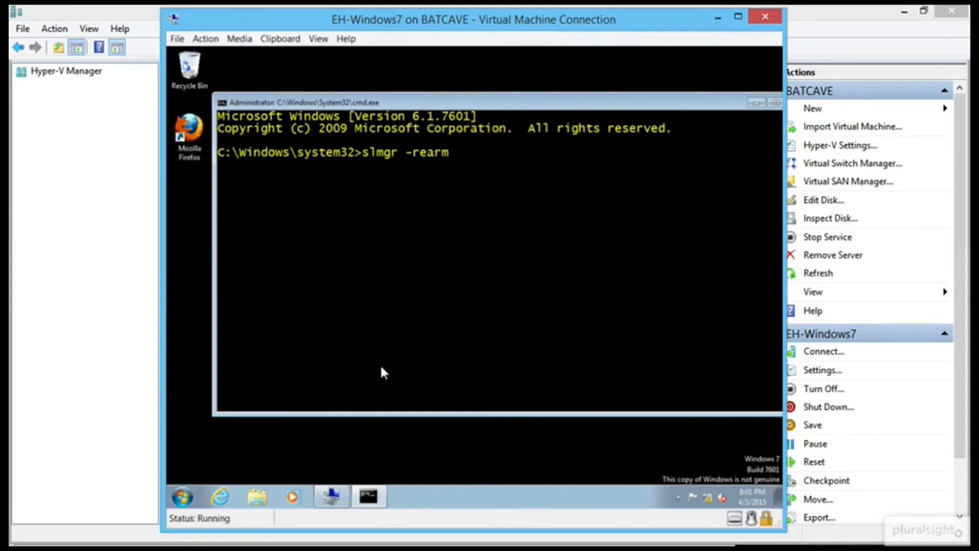
key(Return)
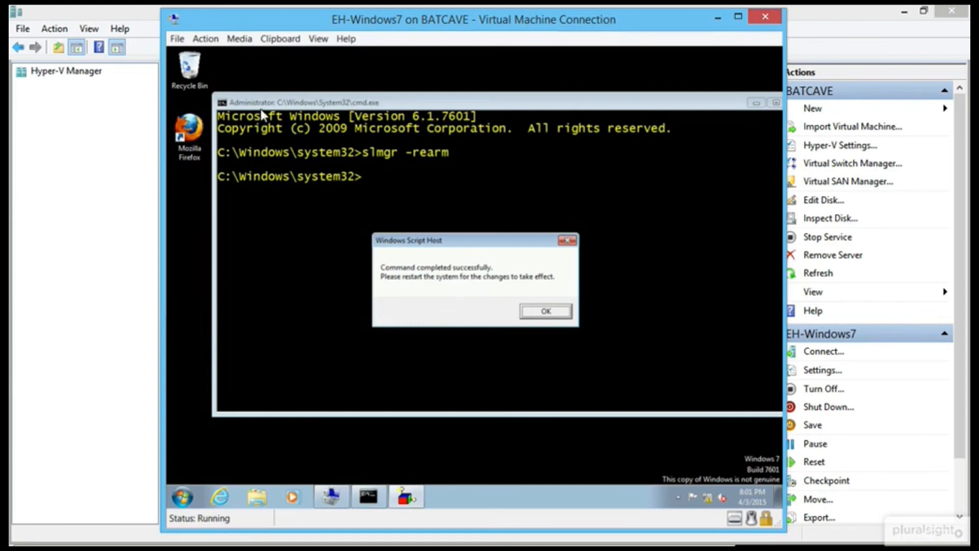
click(554, 310)
drag(742, 103, 695, 102)
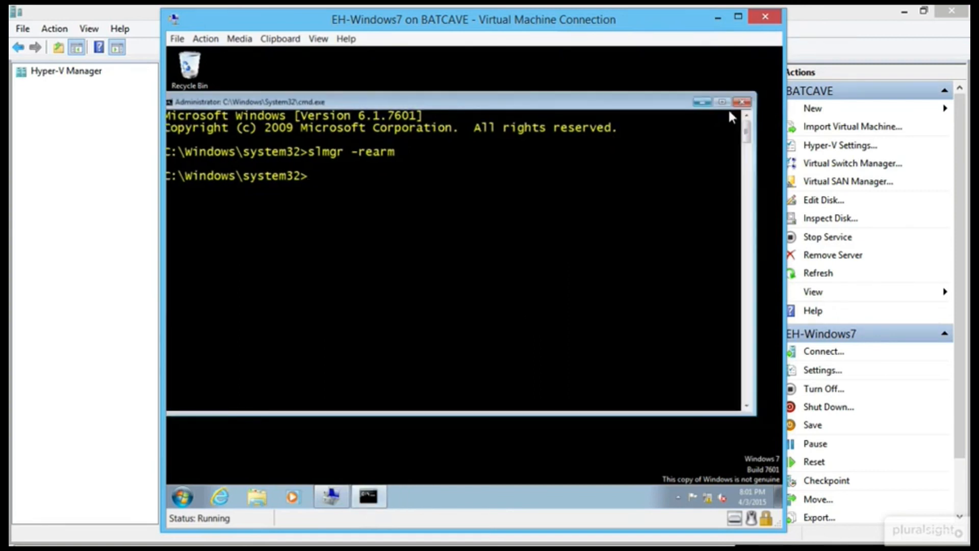
click(745, 103)
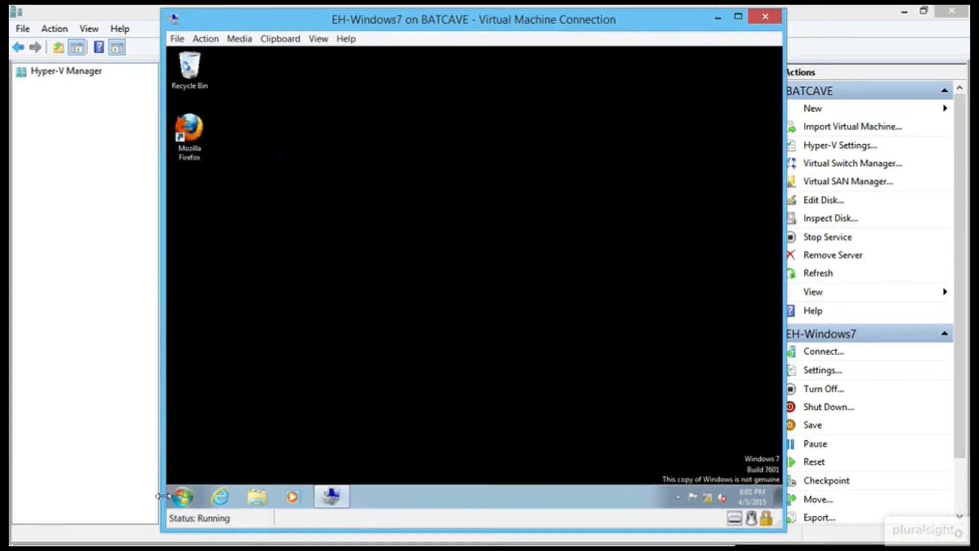
Restart the EH-Windows7 virtual machine from its Start menu.
click(182, 496)
mouse_move(380, 467)
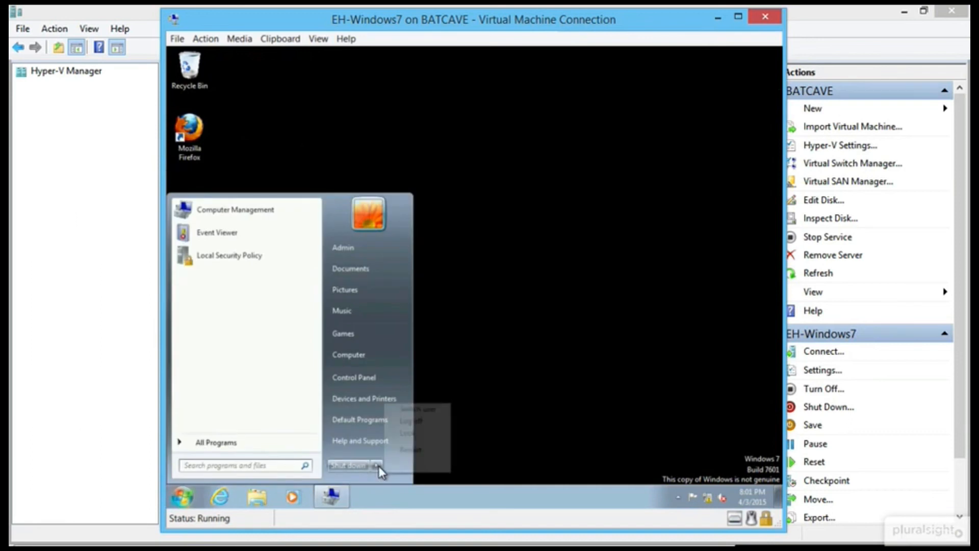
click(438, 451)
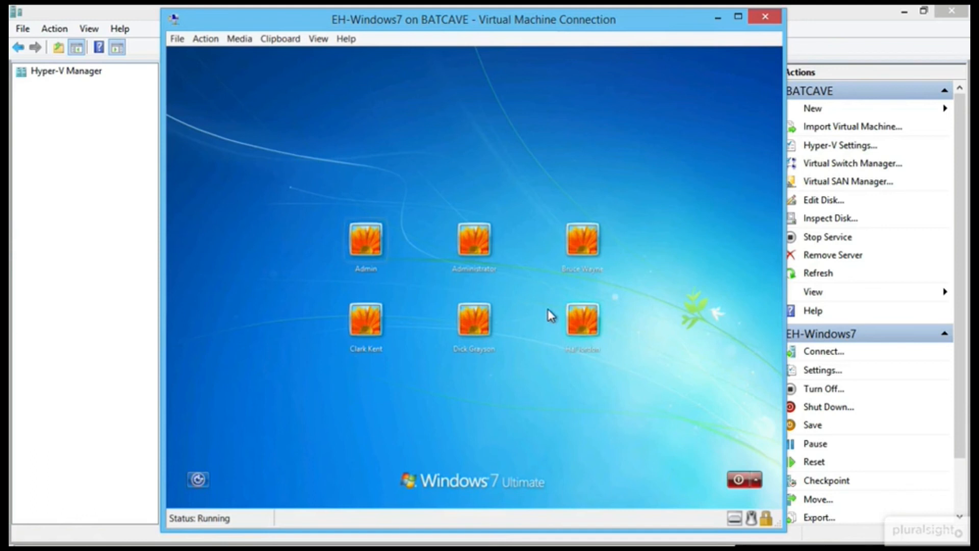
Sign back in to the Admin account with its password.
click(365, 249)
text(*********)
key(Return)
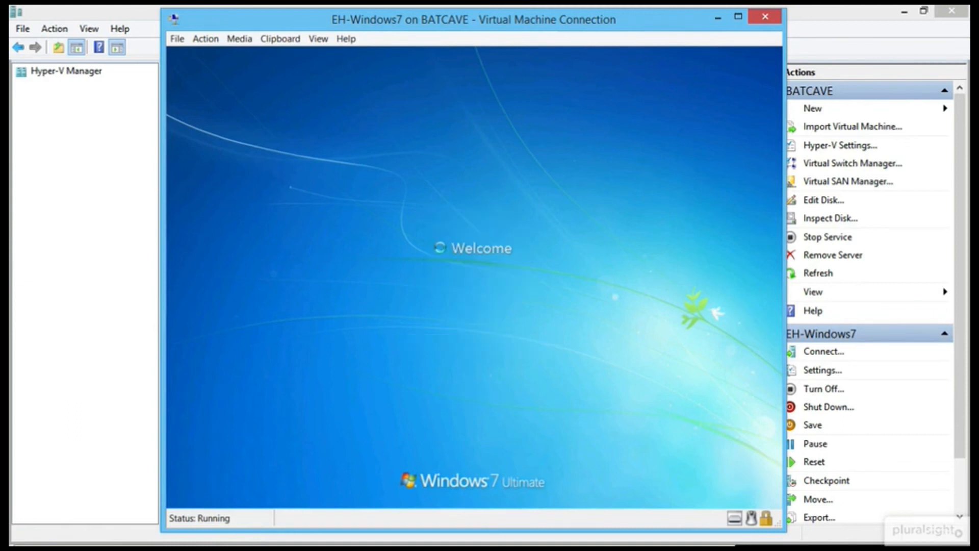